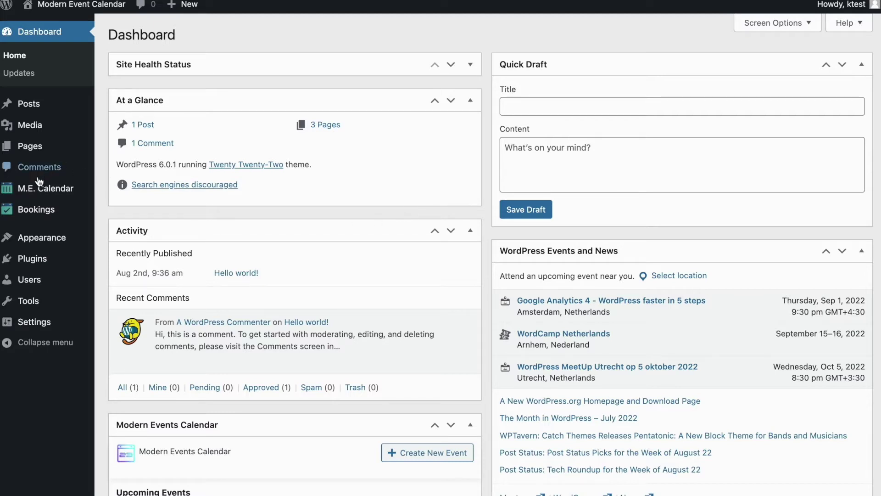
Step: Upload mec-gutenberg-single-builder.zip as a new plugin, install it and activate it
mouse_move(55, 266)
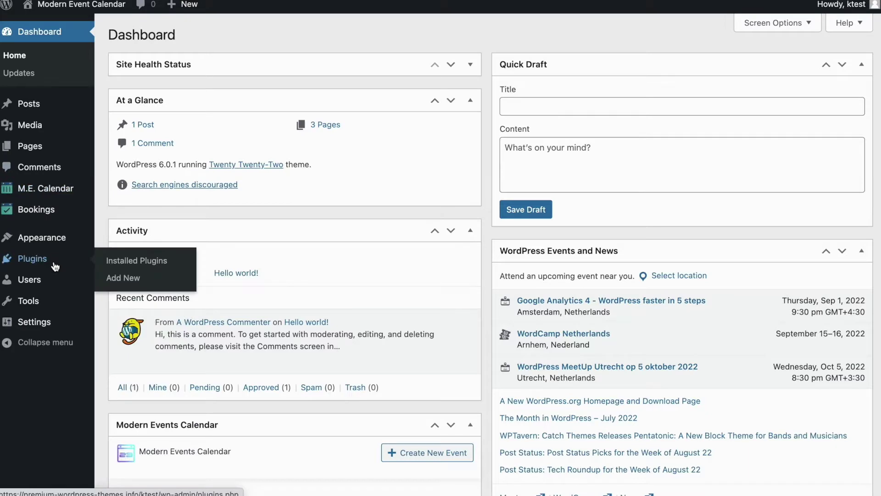
left_click(122, 278)
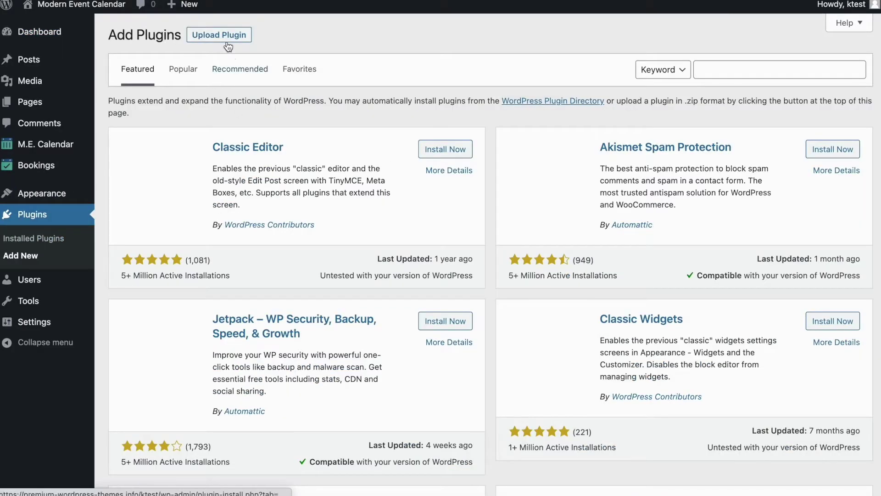
left_click(227, 37)
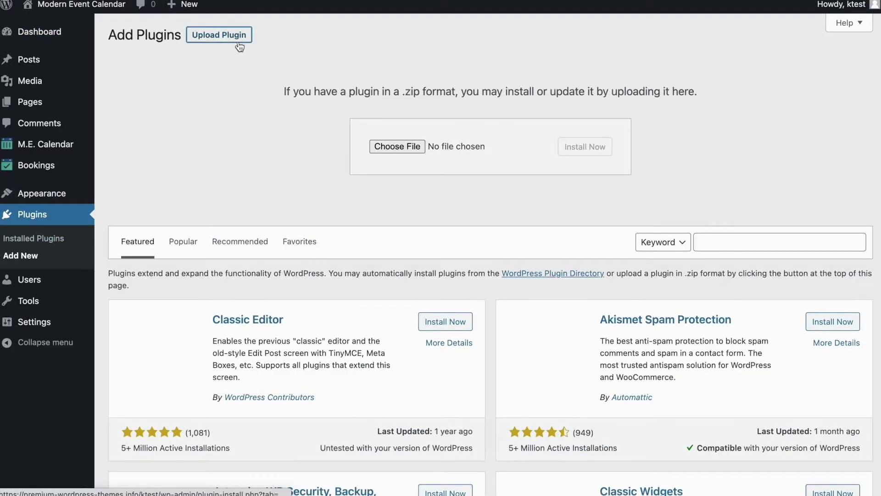
left_click(404, 147)
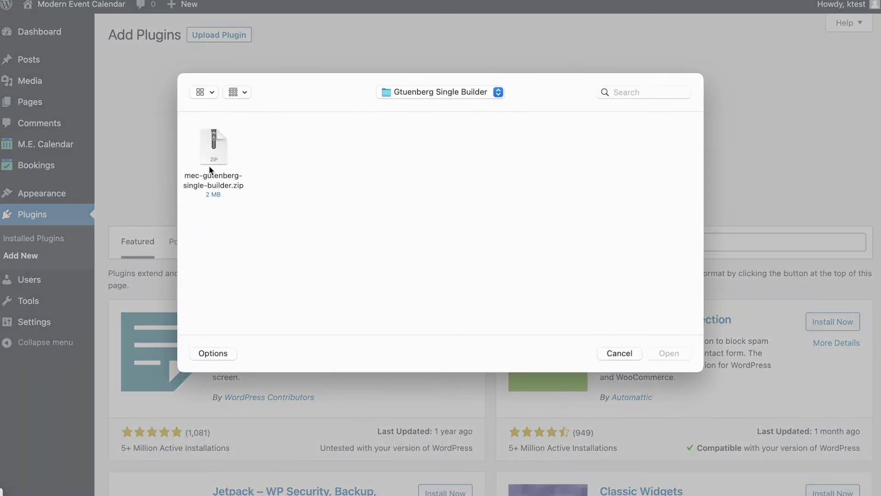
double_click(210, 167)
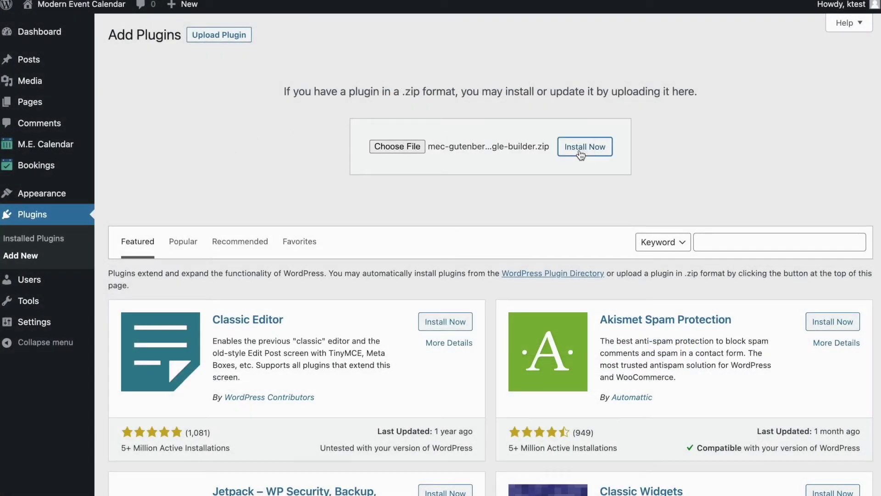
left_click(580, 155)
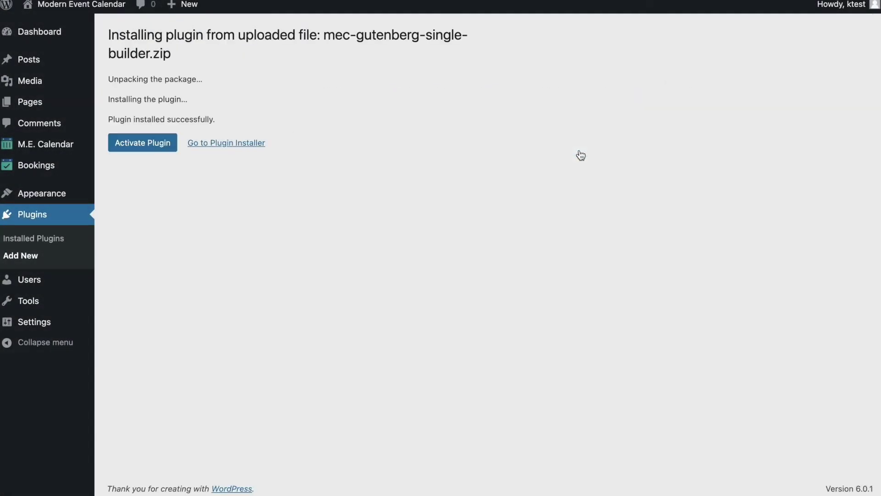
left_click(152, 143)
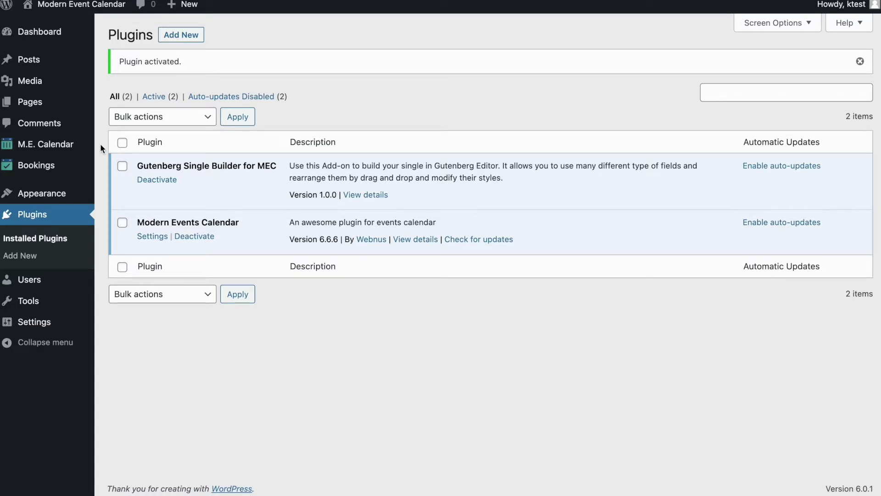
mouse_move(87, 144)
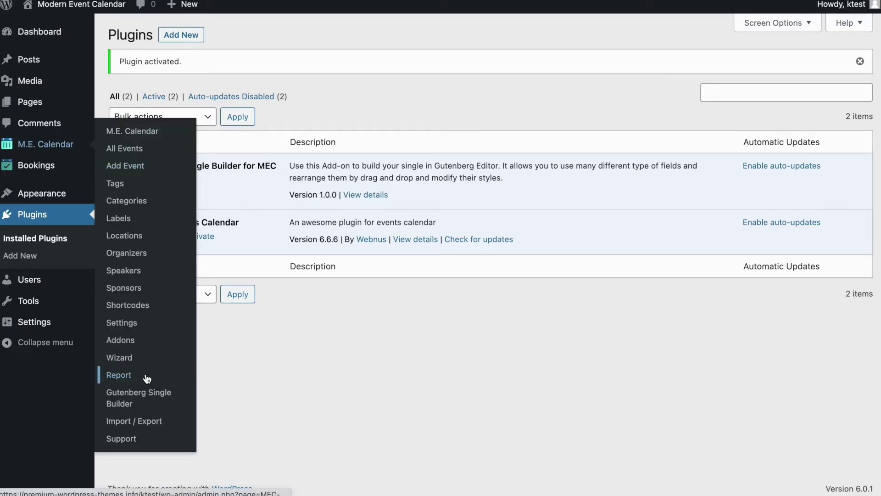
Step: Create a new Gutenberg Single Builder template titled 'Single Event-01'
left_click(156, 397)
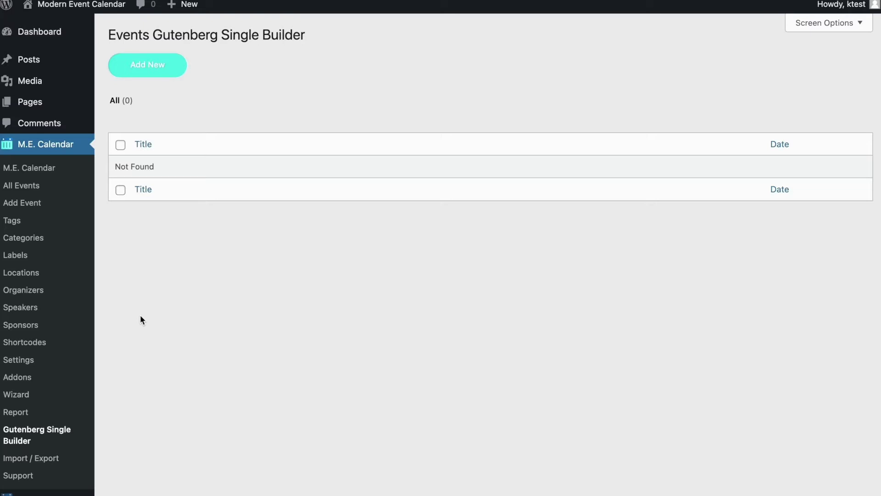
left_click(160, 68)
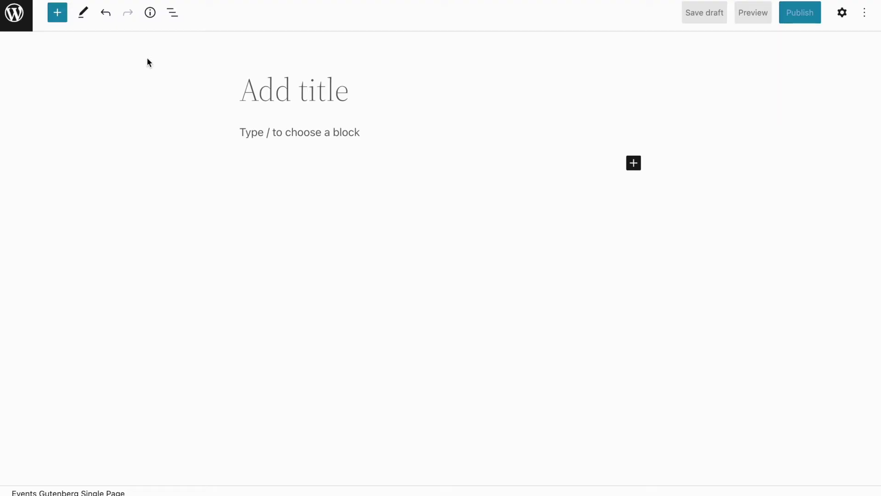
left_click(310, 92)
type("S")
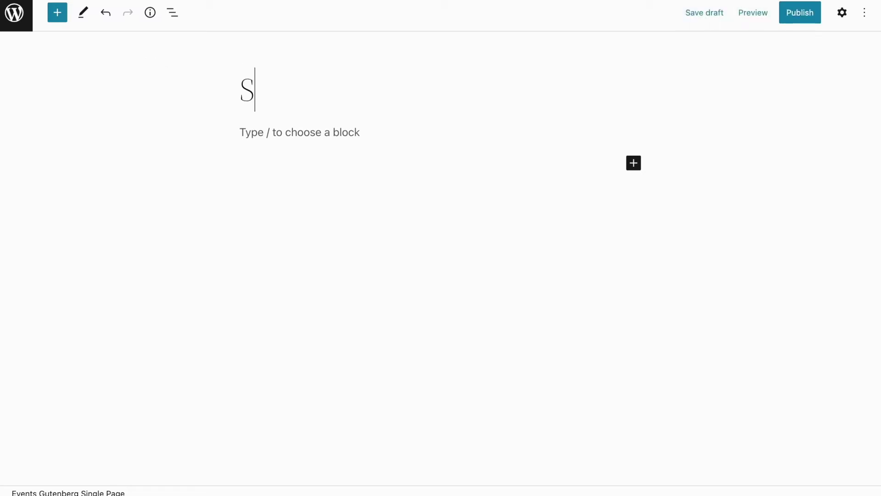
type("ingle ")
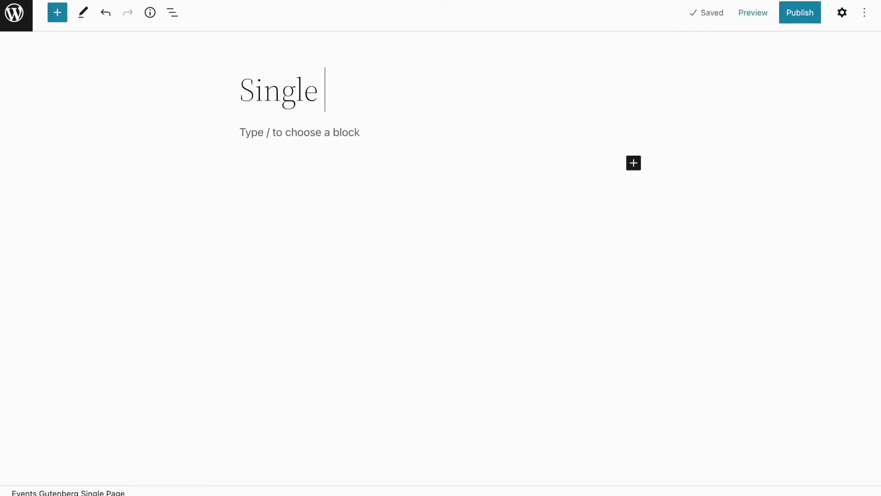
type("Event")
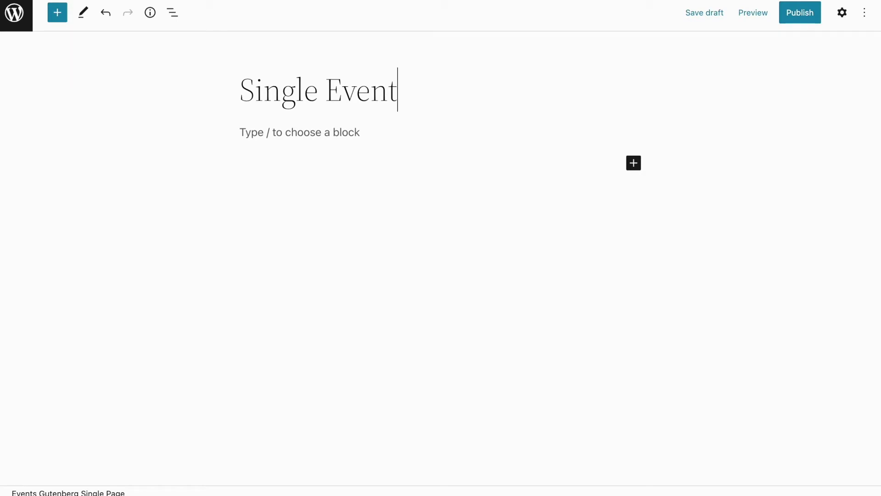
type("-01")
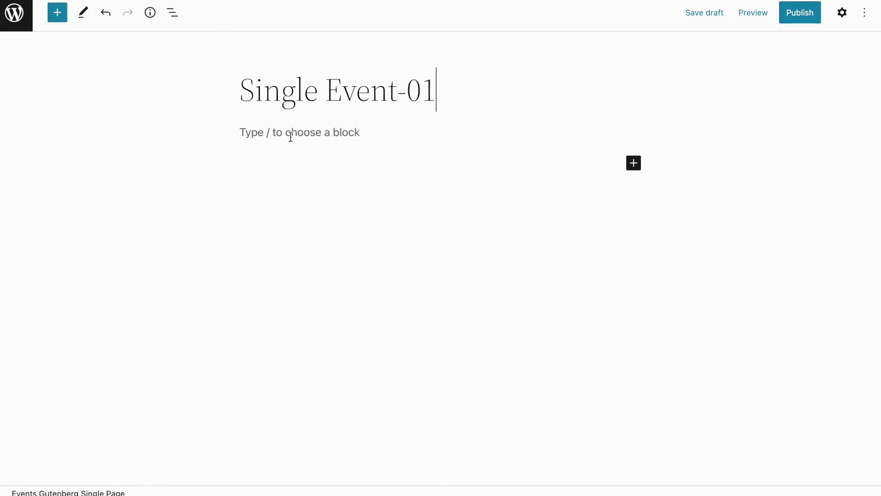
Step: Insert a 70 / 30 Columns block and browse the full event block library
left_click(625, 165)
left_click(632, 163)
left_click(719, 248)
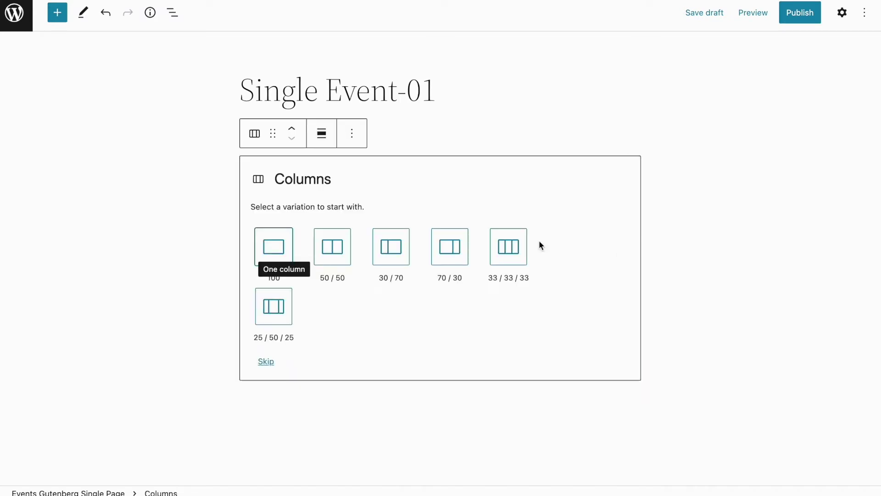
left_click(463, 249)
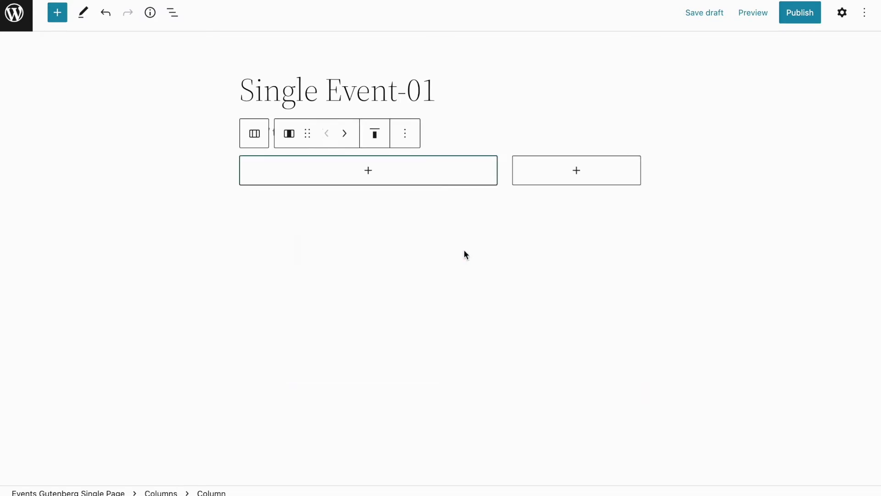
left_click(368, 170)
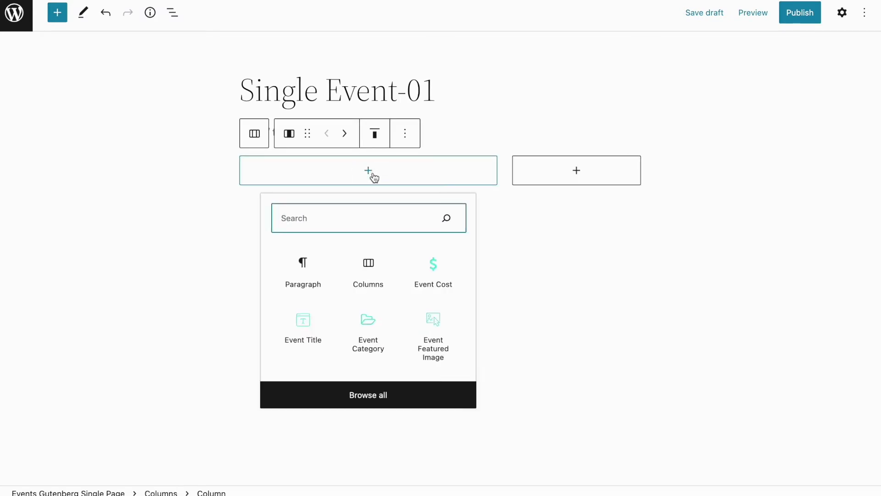
left_click(343, 395)
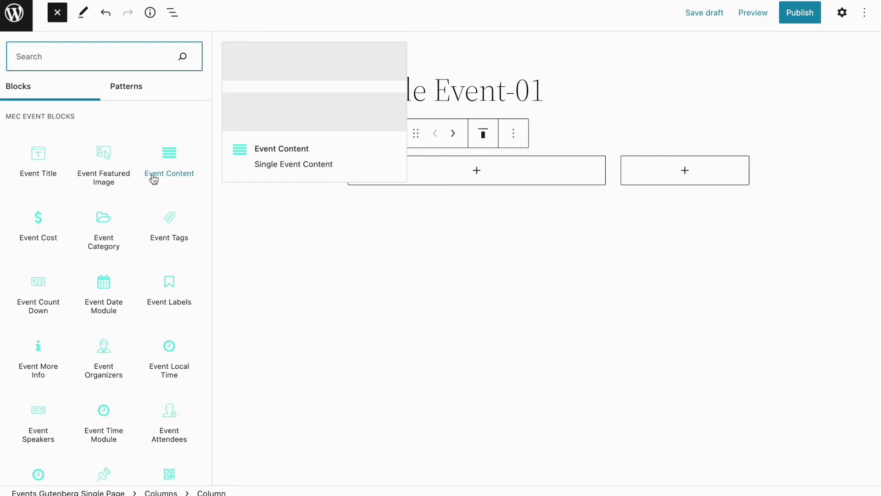
Step: Drag Event Featured Image, Event Title and Event Content blocks into the left column, in order
left_click_drag(105, 157, 447, 180)
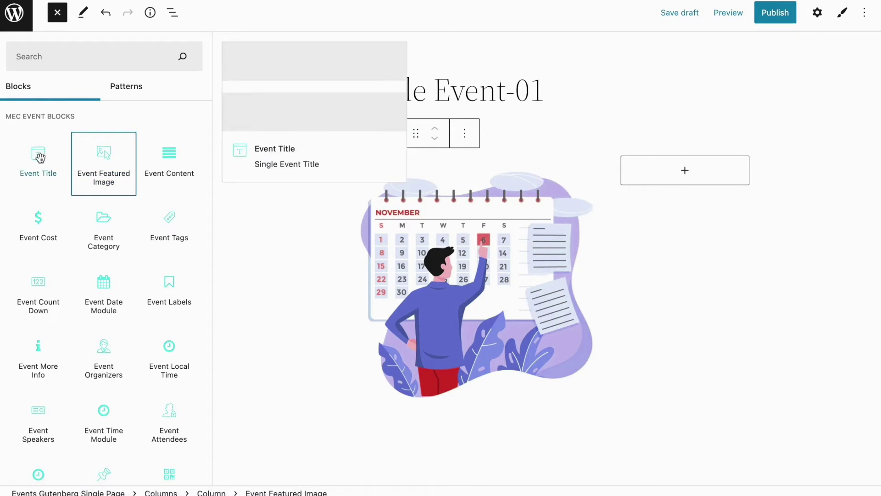
left_click_drag(39, 154, 427, 384)
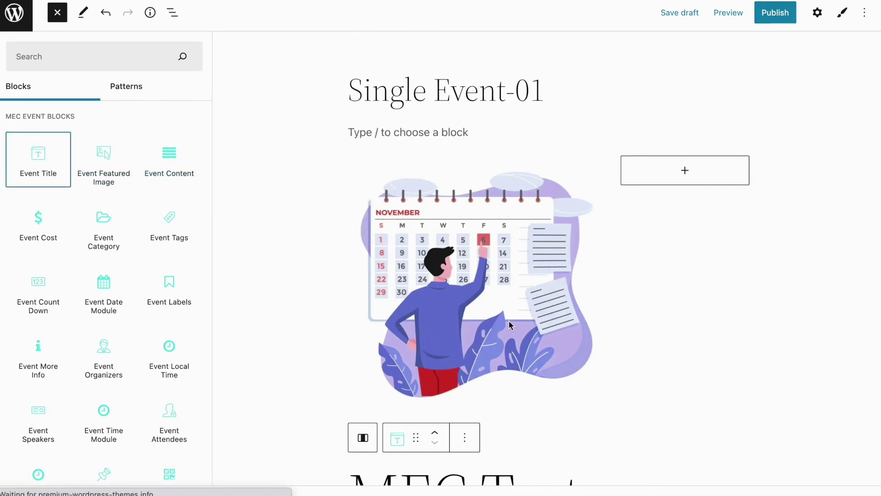
scroll(507, 323, "down", 4)
left_click_drag(170, 153, 402, 375)
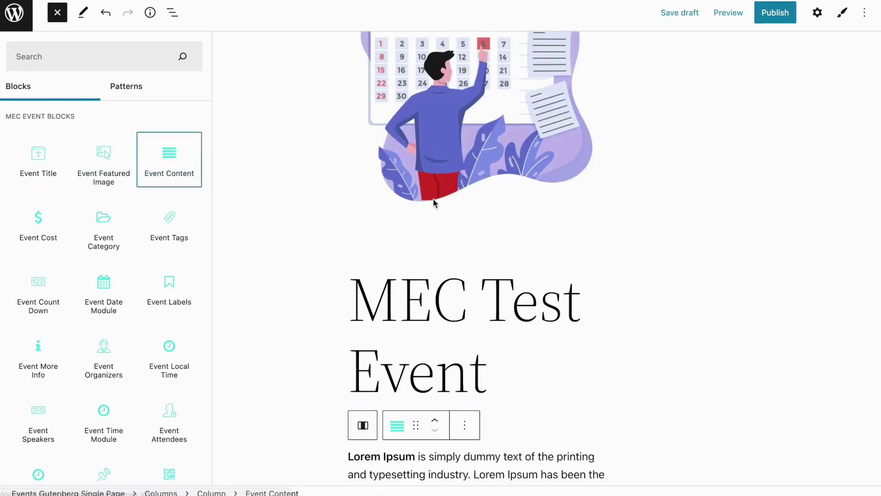
scroll(433, 203, "up", 4)
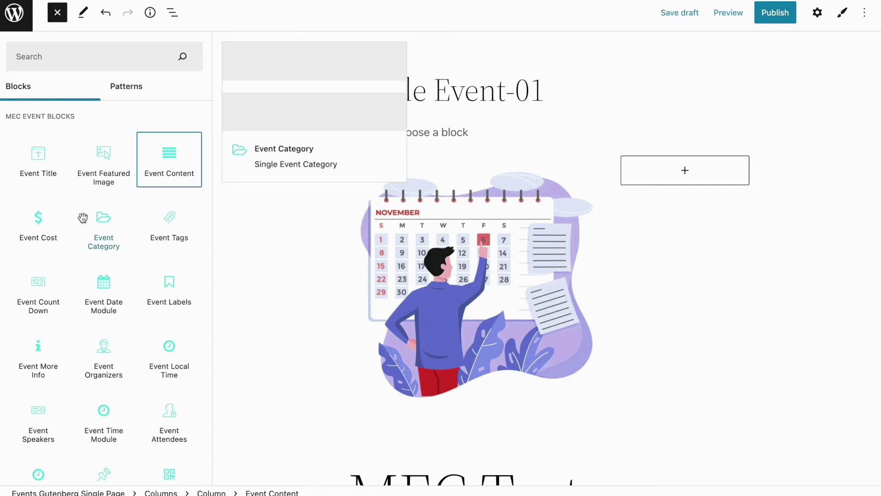
Step: Drag Event Cost, Event Tags and Event Category blocks into the right column
left_click_drag(39, 221, 660, 171)
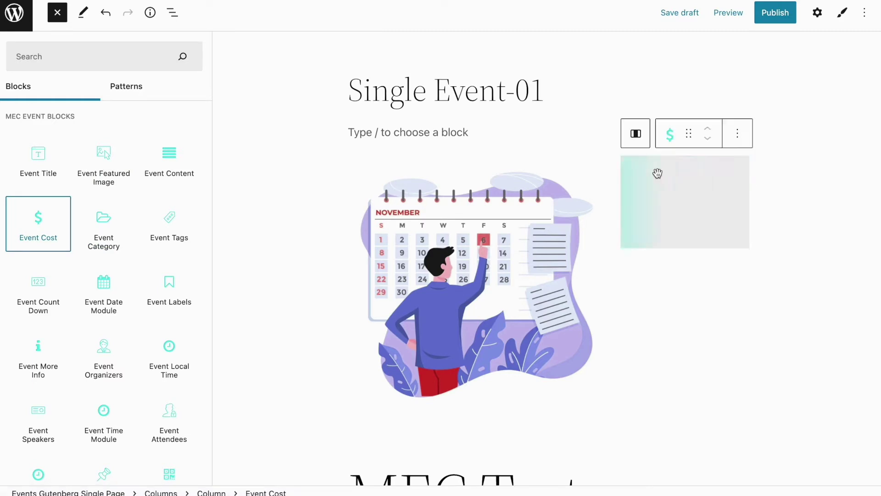
left_click_drag(183, 227, 657, 193)
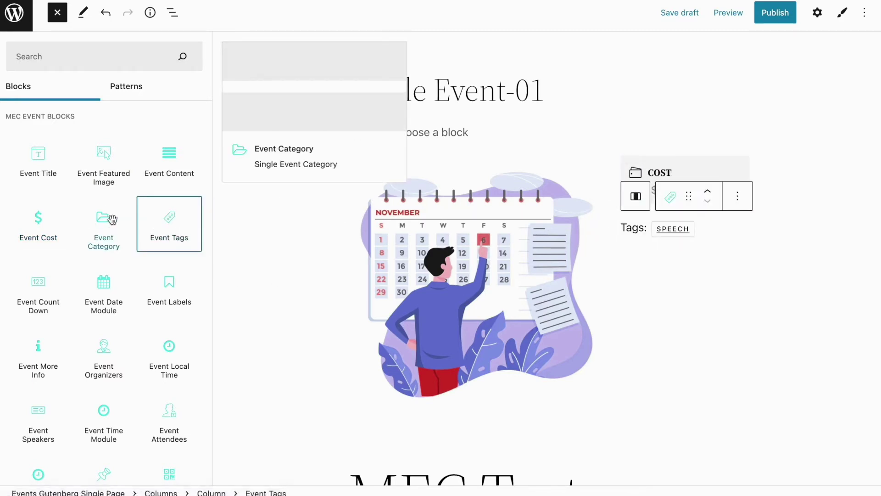
left_click_drag(103, 225, 646, 200)
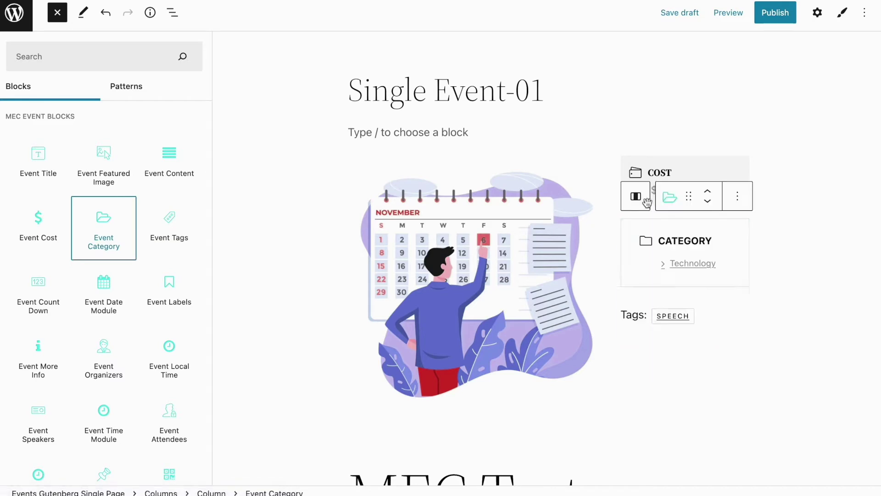
mouse_move(180, 278)
mouse_move(171, 239)
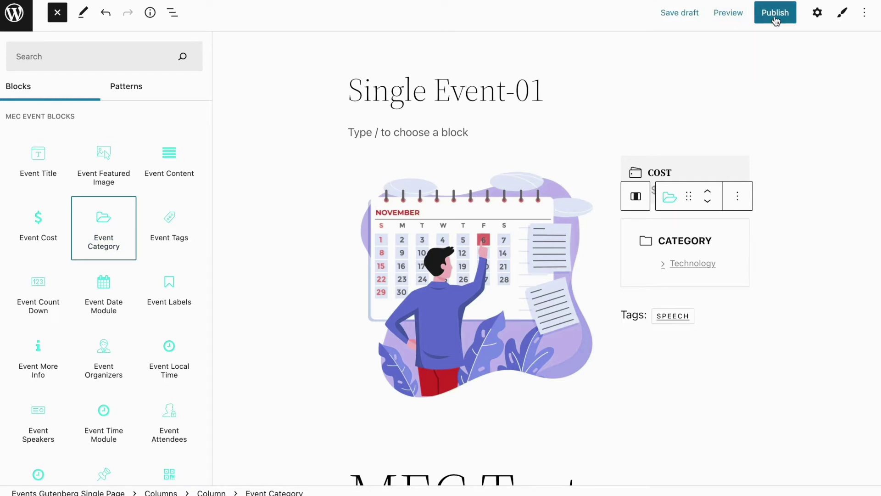
mouse_move(733, 303)
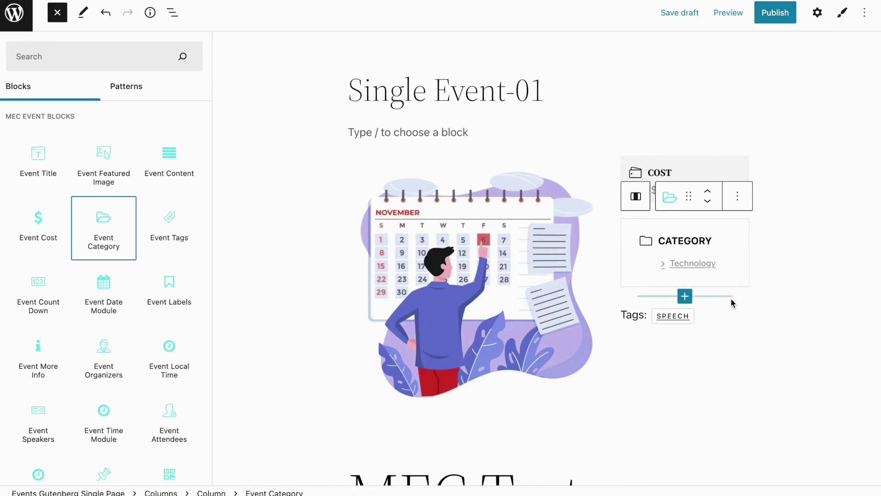
scroll(731, 400, "down", 1)
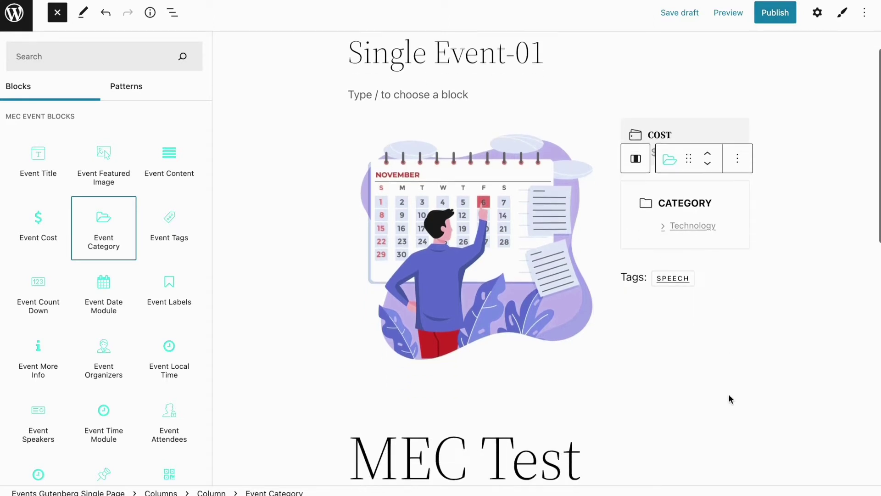
scroll(730, 399, "down", 3)
scroll(730, 399, "down", 3)
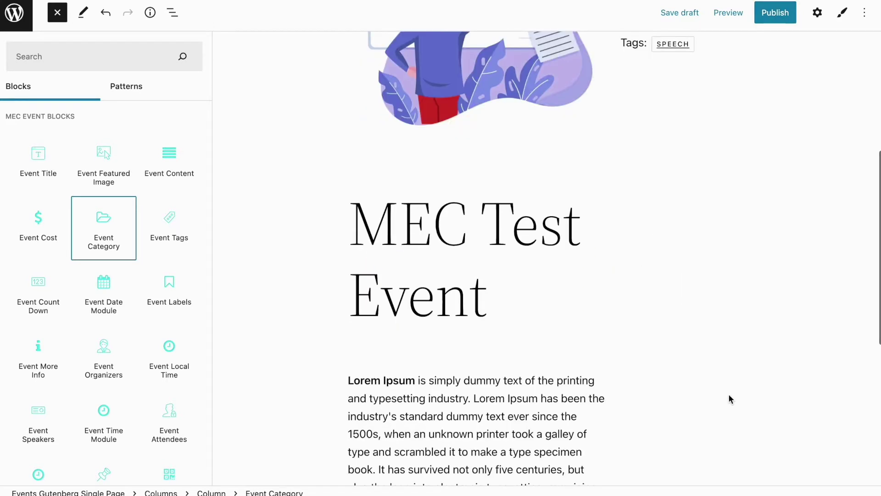
left_click(527, 246)
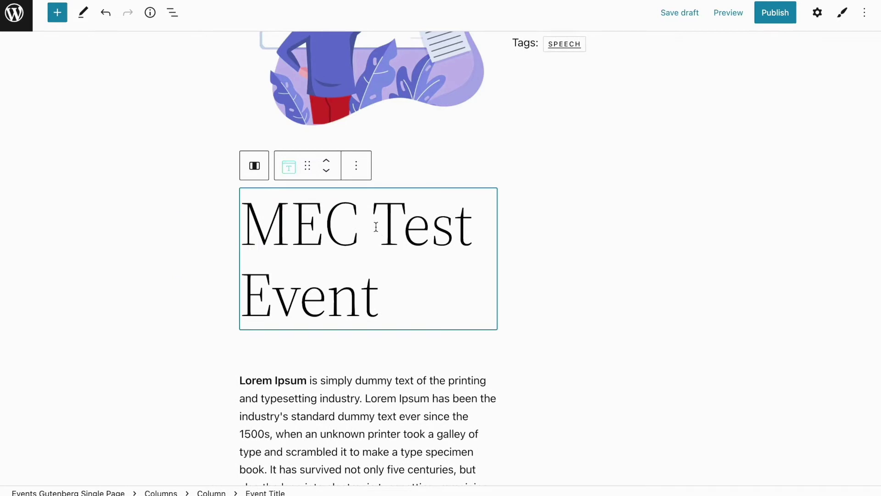
Step: Style the event title at font size 30, weight 700, uppercase, in dark red
left_click(842, 13)
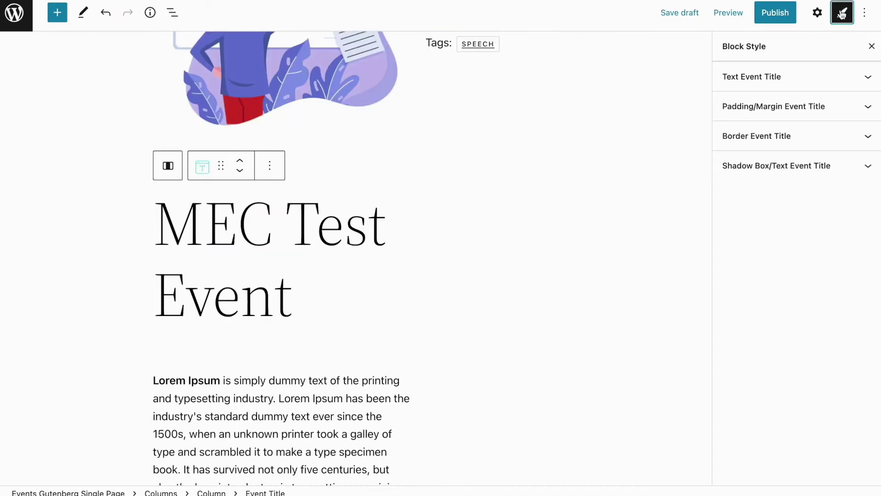
left_click(865, 87)
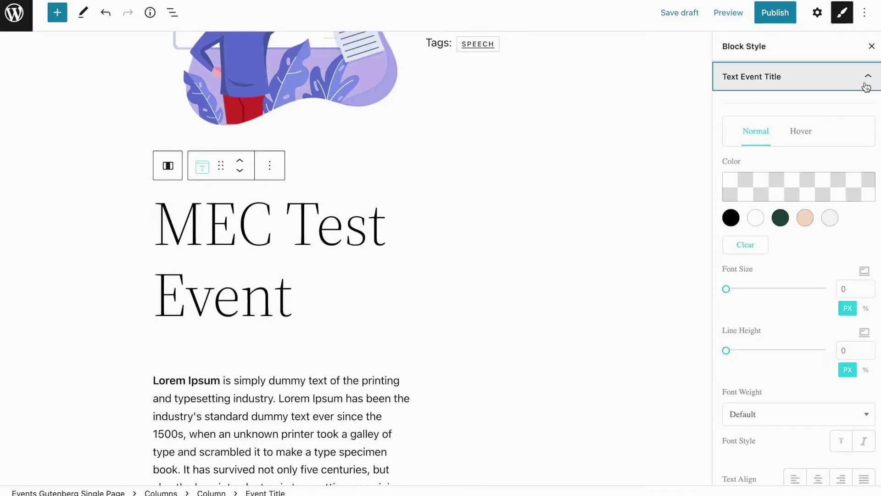
left_click(845, 285)
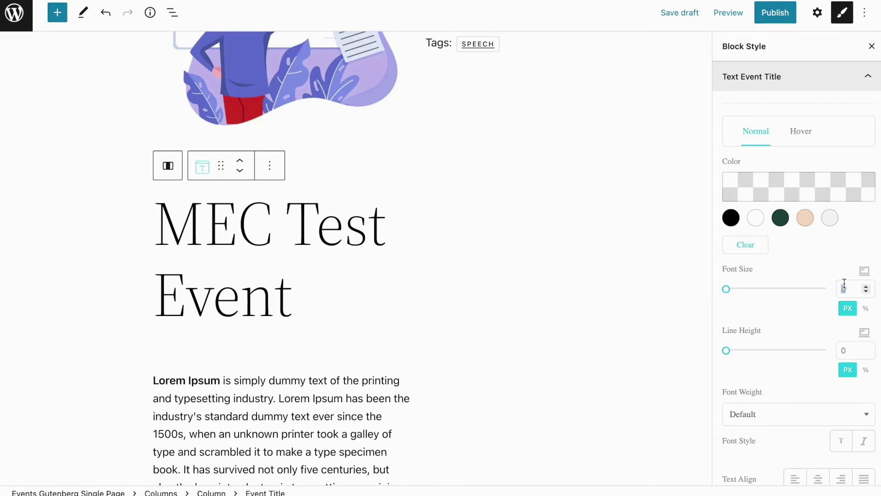
type("30")
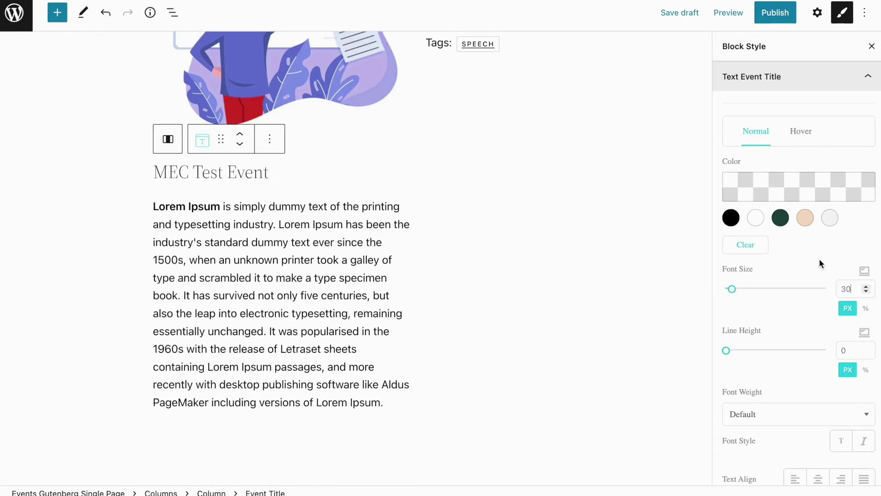
scroll(832, 374, "down", 2)
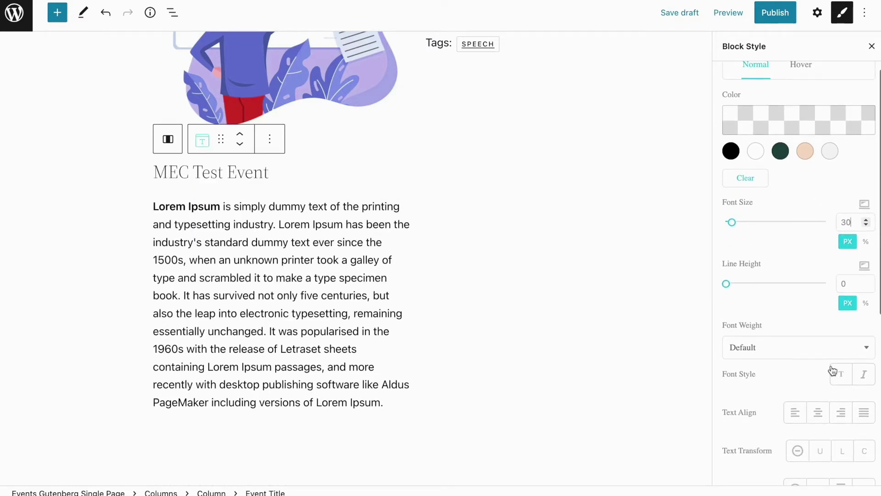
left_click(834, 356)
left_click(764, 447)
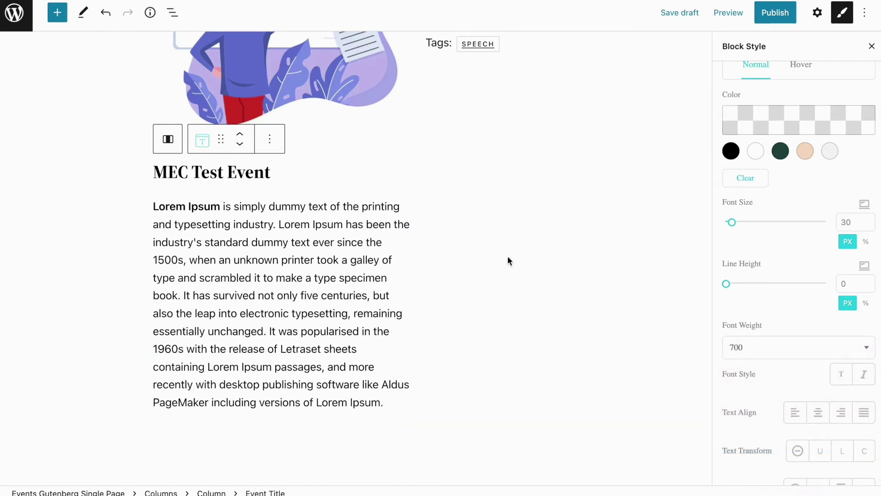
left_click(820, 451)
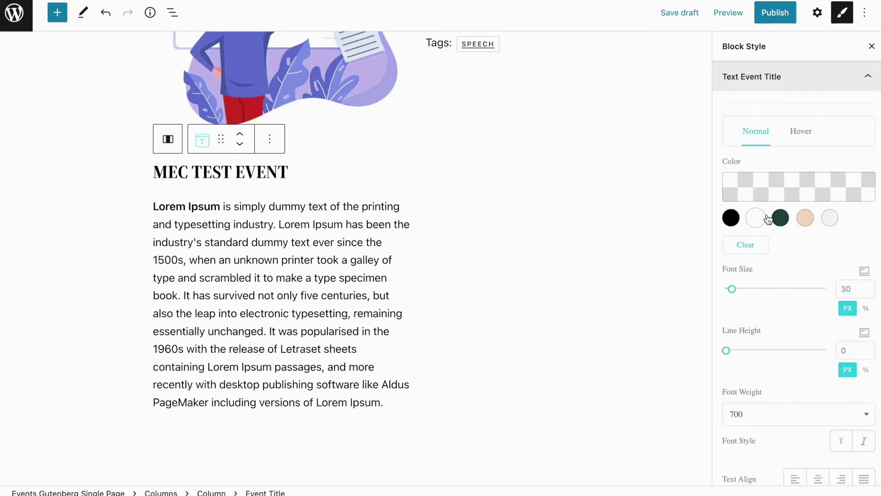
left_click(773, 195)
left_click_drag(799, 252, 850, 265)
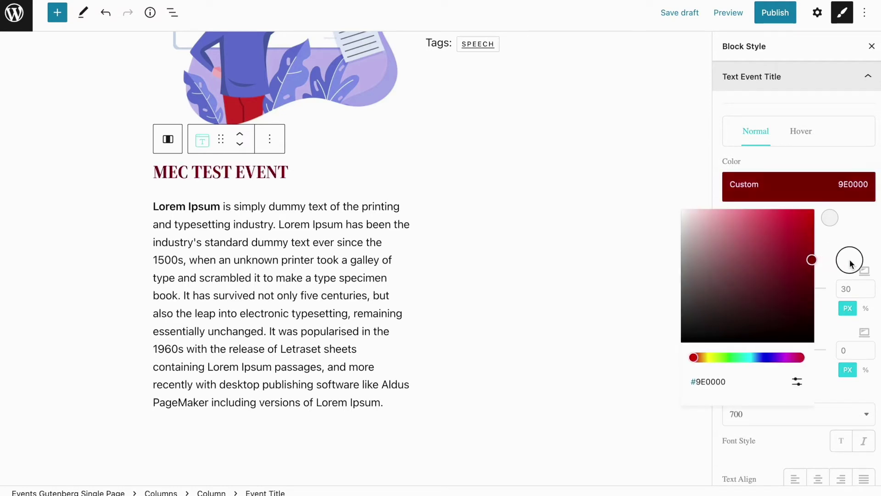
left_click(830, 154)
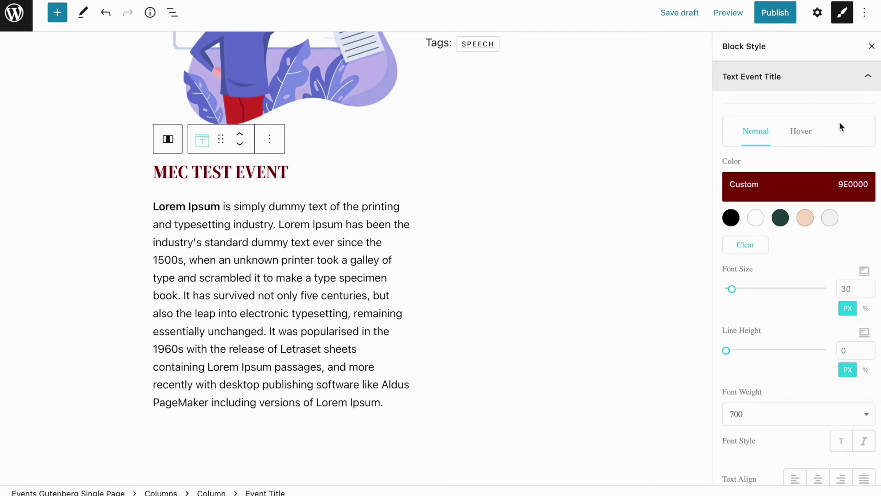
Step: Try several margin values on the event title, then set its margin to 0
scroll(839, 121, "down", 8)
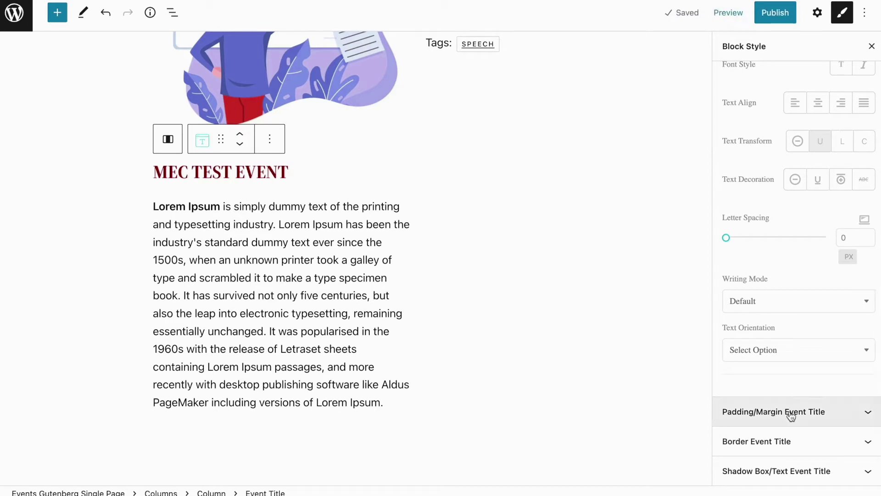
left_click(789, 412)
scroll(776, 247, "down", 5)
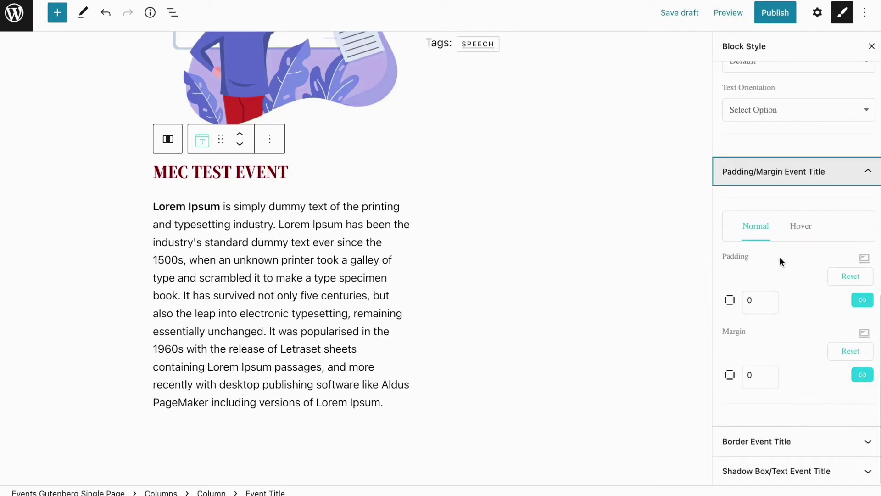
left_click(762, 370)
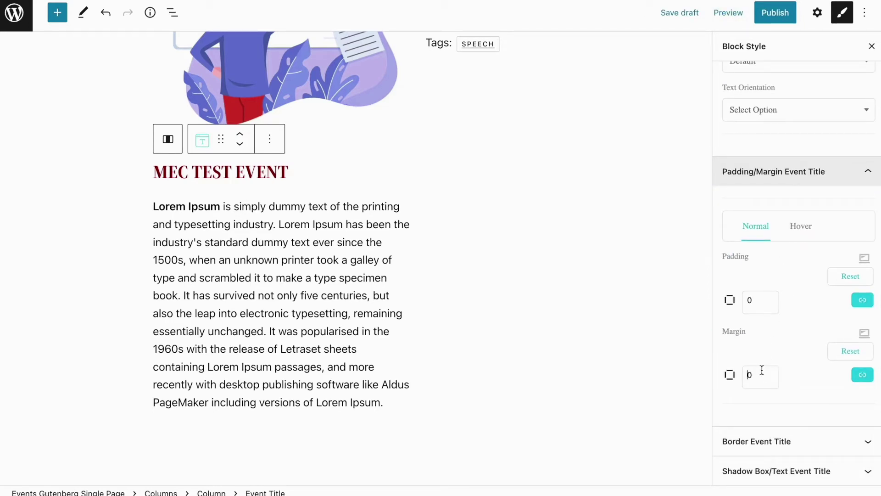
key("Delete")
type("3")
key("Up")
key("Up")
key("Up")
key("Up")
key("Up")
key("Up")
key("Up")
key("Up")
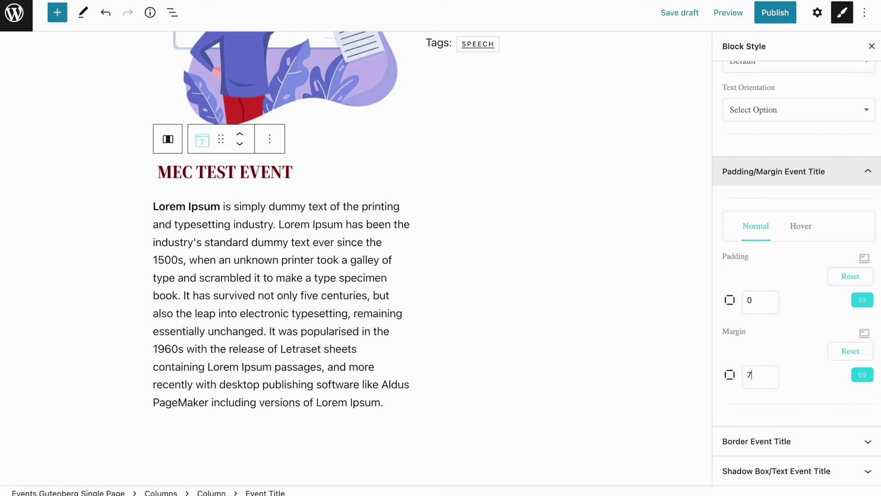
key("Up")
key("Up")
key("Up")
key("Up")
key("Up")
key("Up")
key("Up")
key("Up")
key("Up")
key("Up")
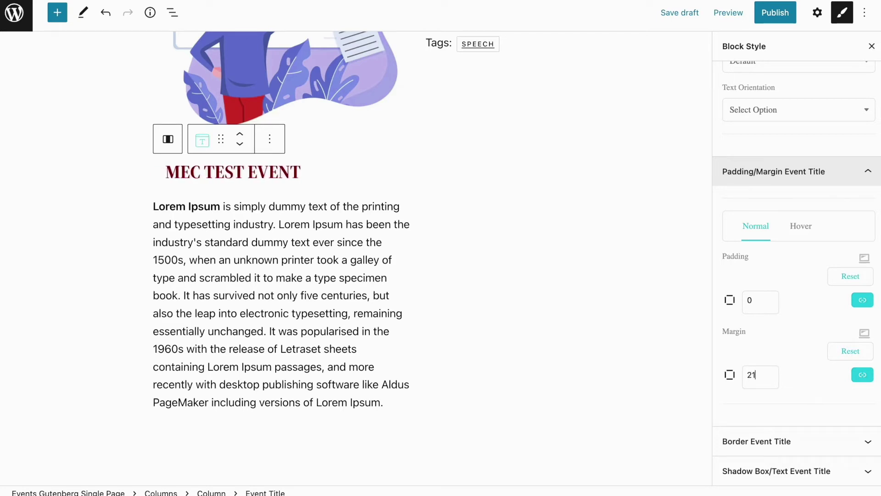
key("ctrl+a")
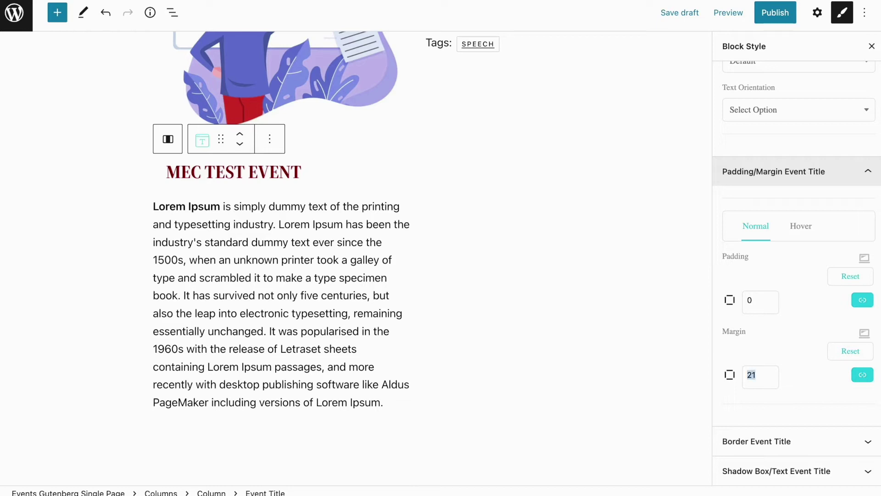
key("BackSpace")
type("0")
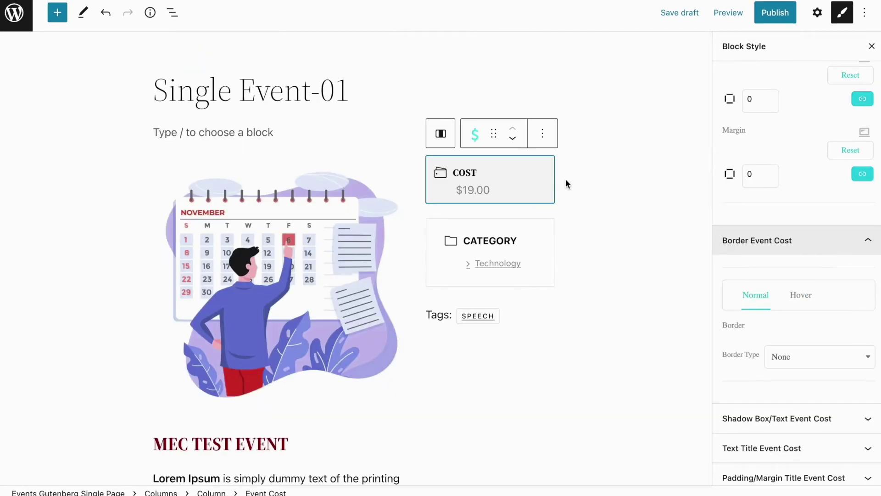
Step: Give the Event Cost block a peach background and dark green text
scroll(737, 191, "up", 4)
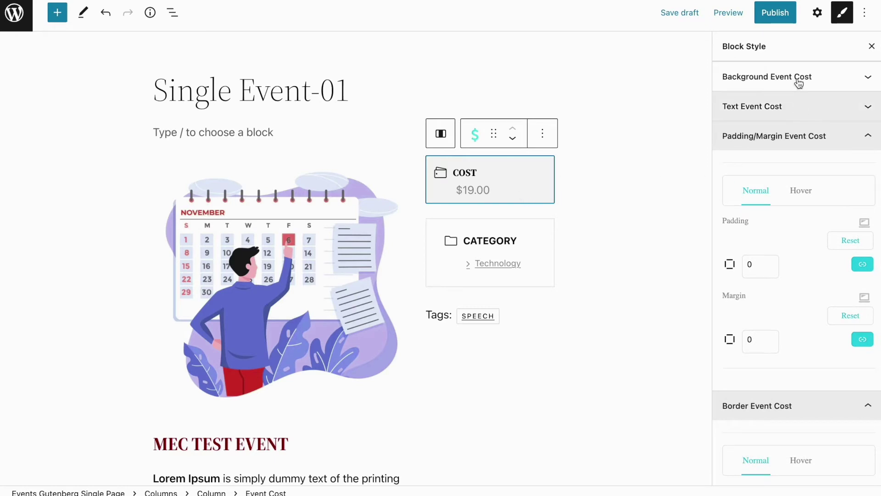
left_click(801, 75)
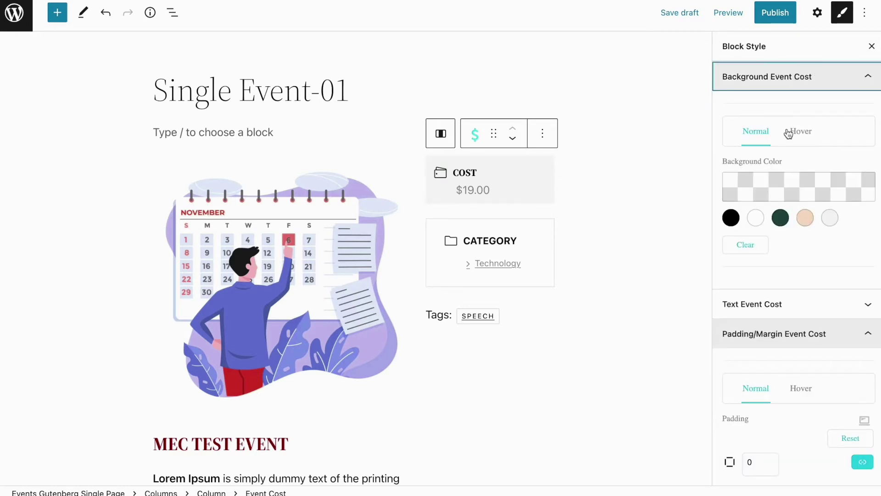
scroll(788, 202, "down", 1)
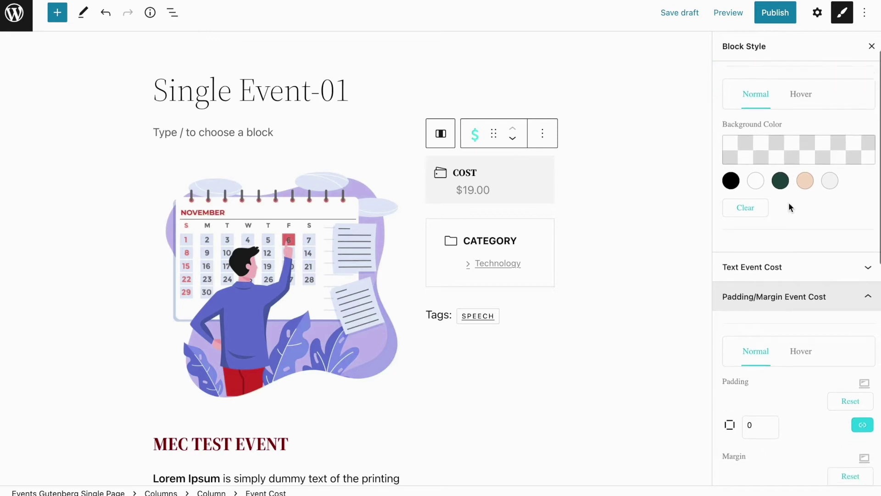
left_click(810, 186)
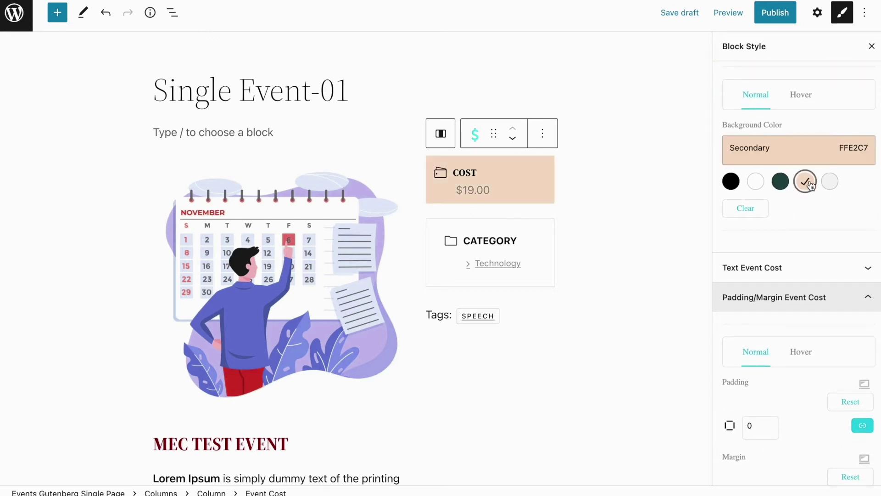
left_click(787, 271)
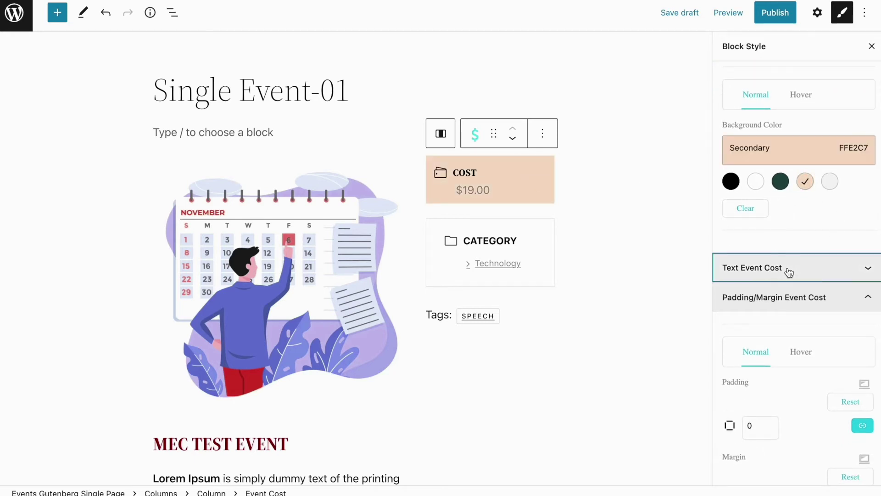
scroll(788, 283, "down", 2)
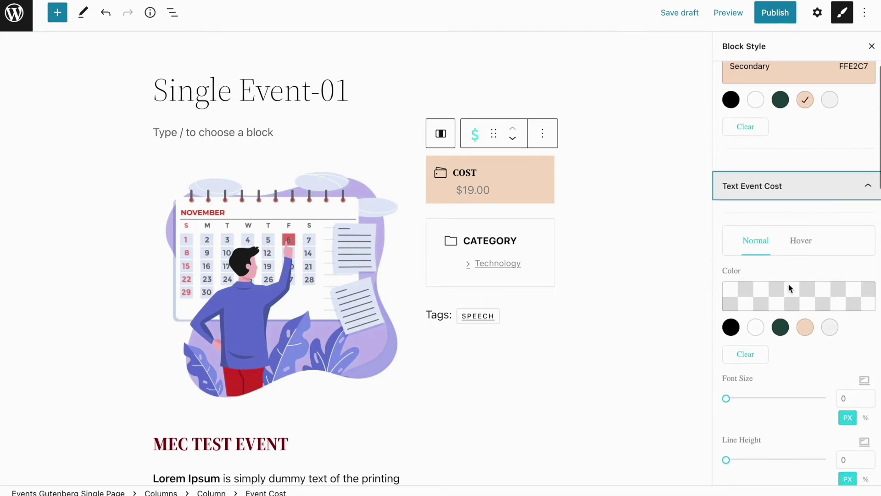
left_click(781, 330)
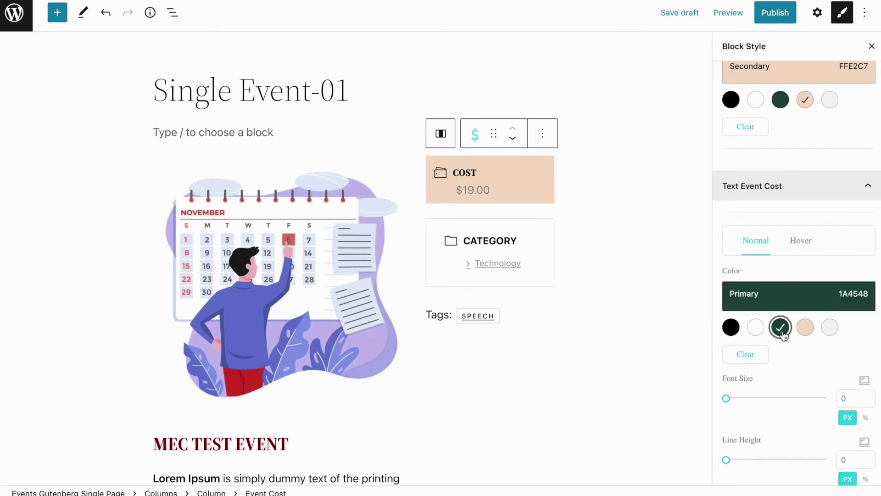
left_click(757, 329)
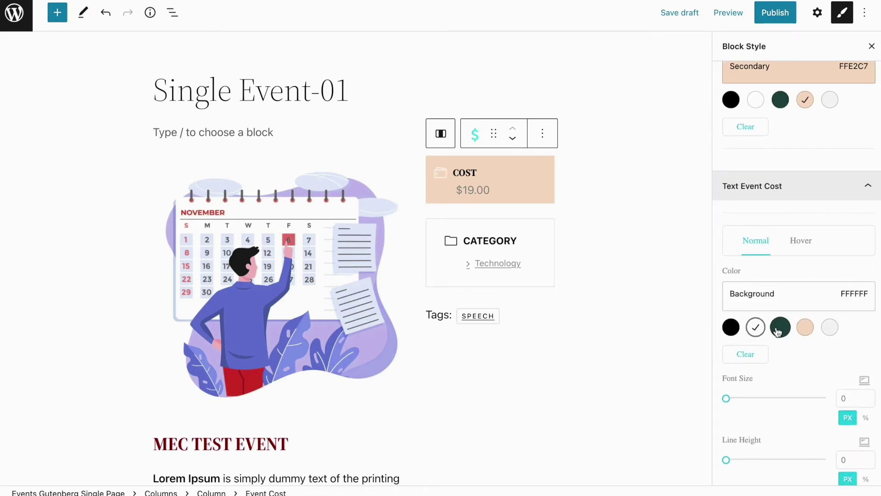
left_click(779, 328)
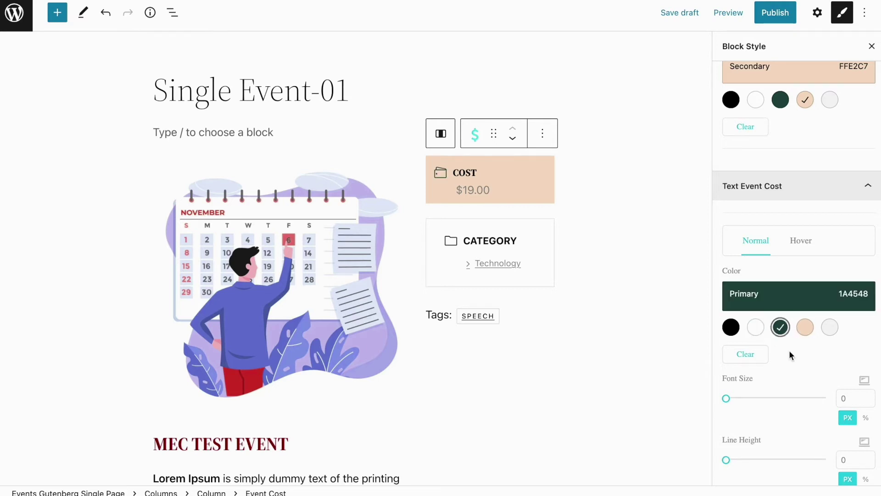
scroll(789, 354, "down", 4)
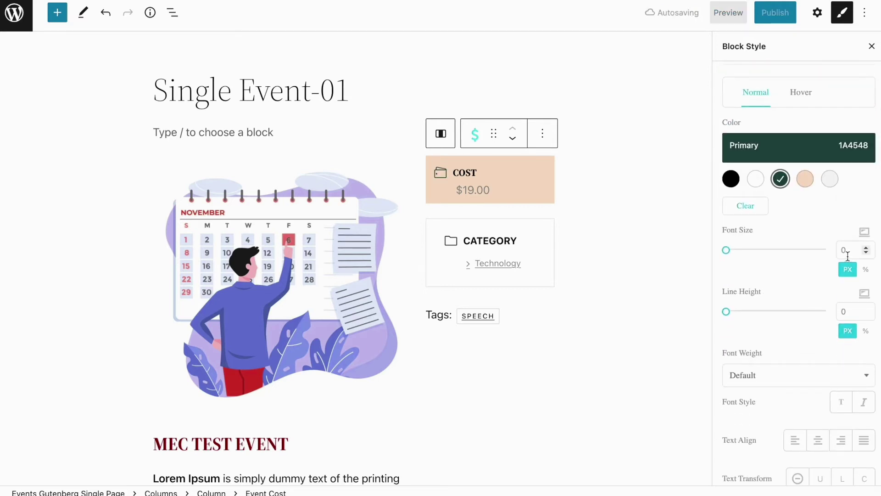
scroll(845, 250, "up", 5)
scroll(783, 351, "down", 3)
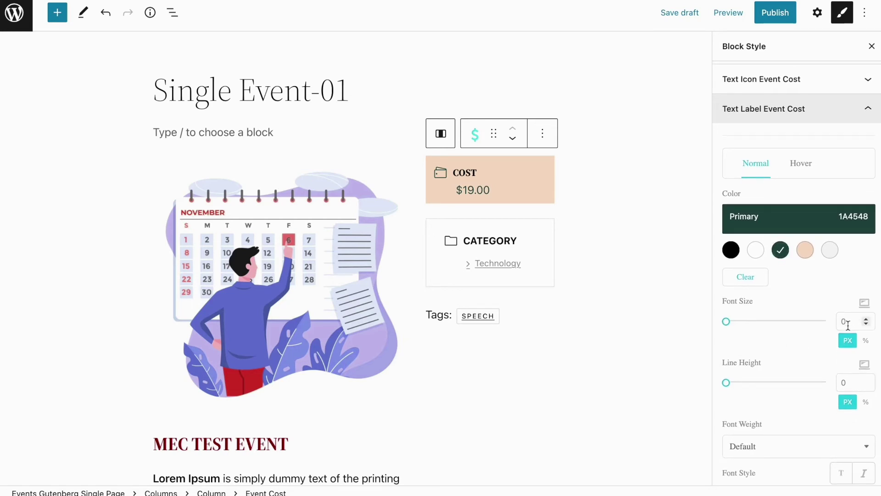
Step: Set the cost text to font size 20 and font weight 600
double_click(848, 324)
type("20")
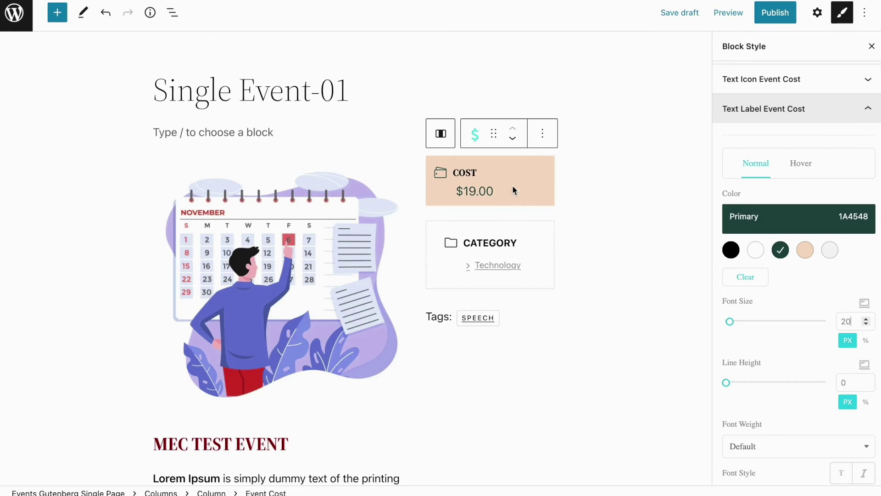
scroll(791, 434, "down", 2)
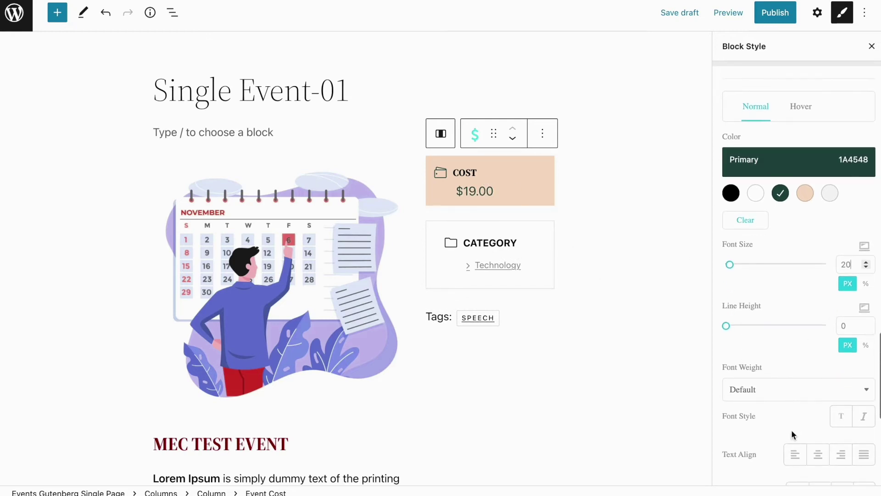
left_click(803, 395)
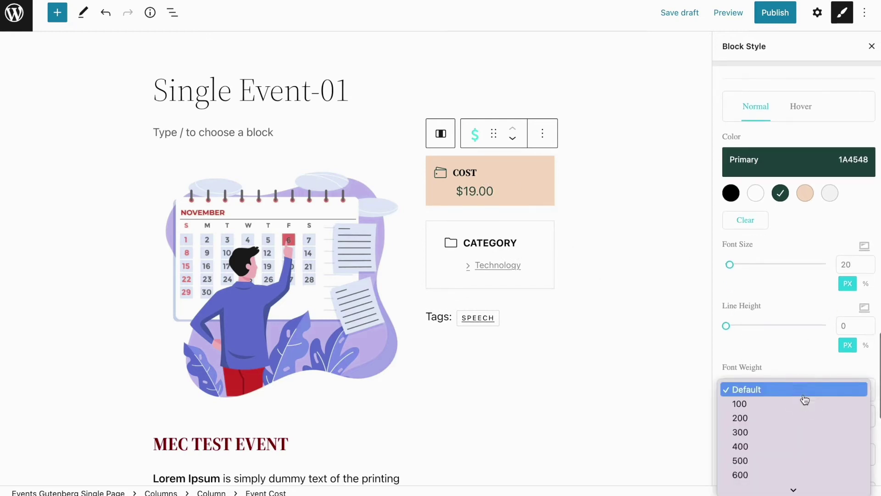
left_click(780, 473)
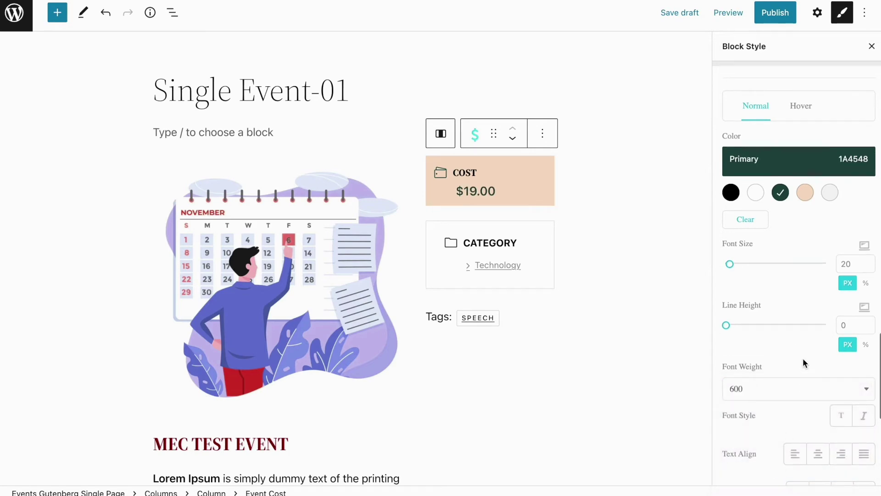
scroll(802, 358, "down", 6)
scroll(429, 239, "down", 3)
scroll(428, 236, "down", 7)
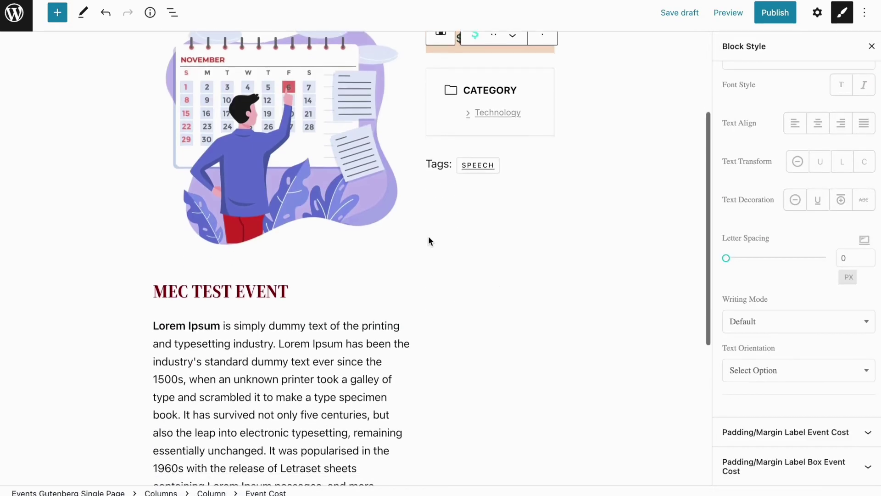
scroll(428, 236, "up", 10)
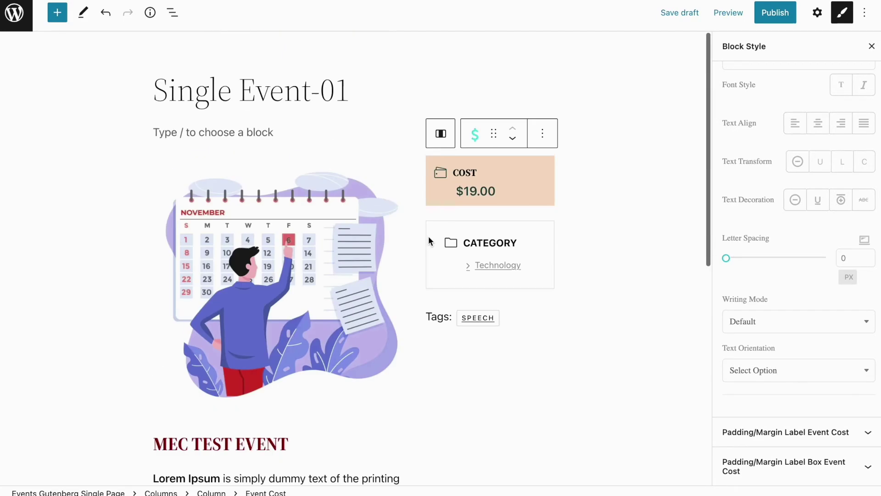
Step: Browse the event block library, then publish the Single Event-01 template
left_click(56, 13)
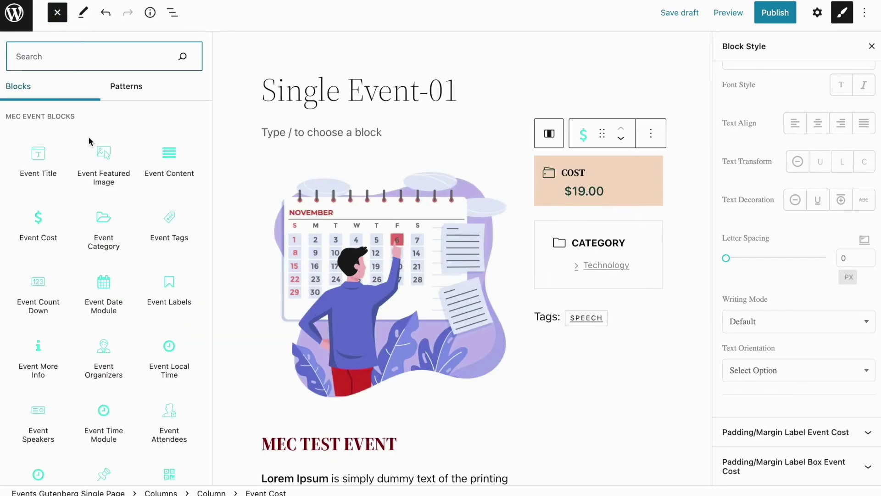
scroll(118, 259, "down", 3)
scroll(118, 260, "down", 3)
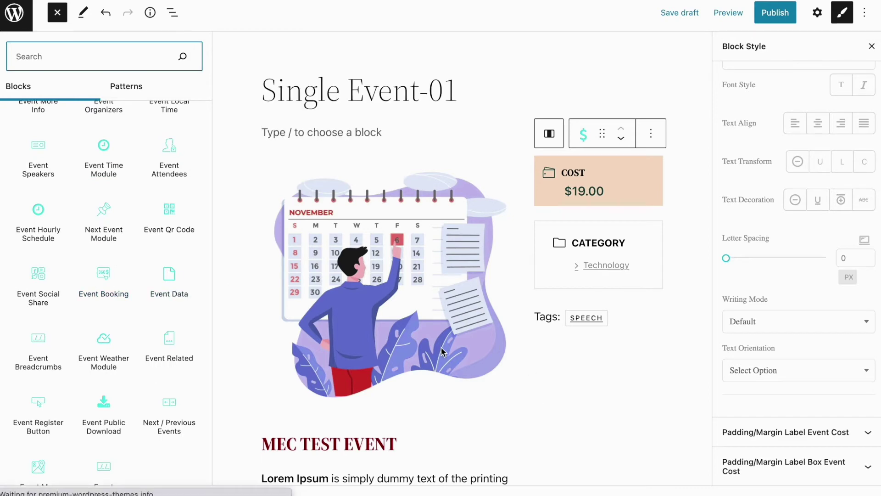
scroll(442, 347, "down", 3)
scroll(442, 347, "down", 3)
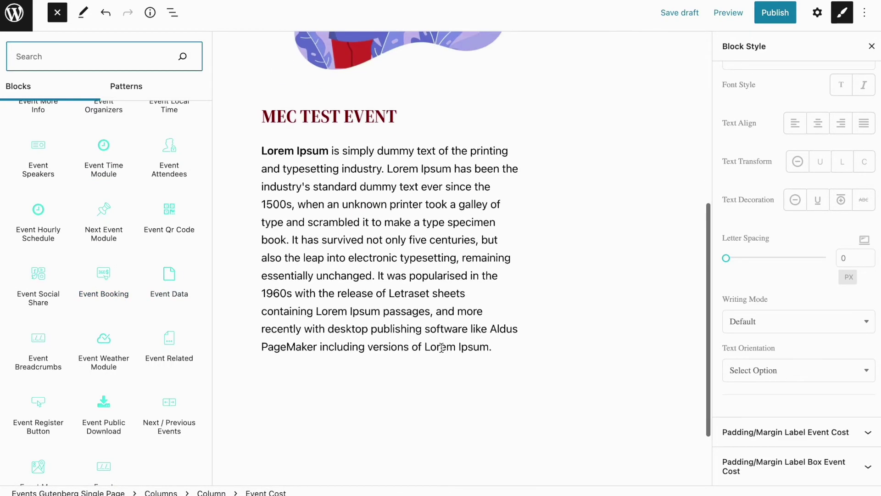
scroll(621, 200, "down", 2)
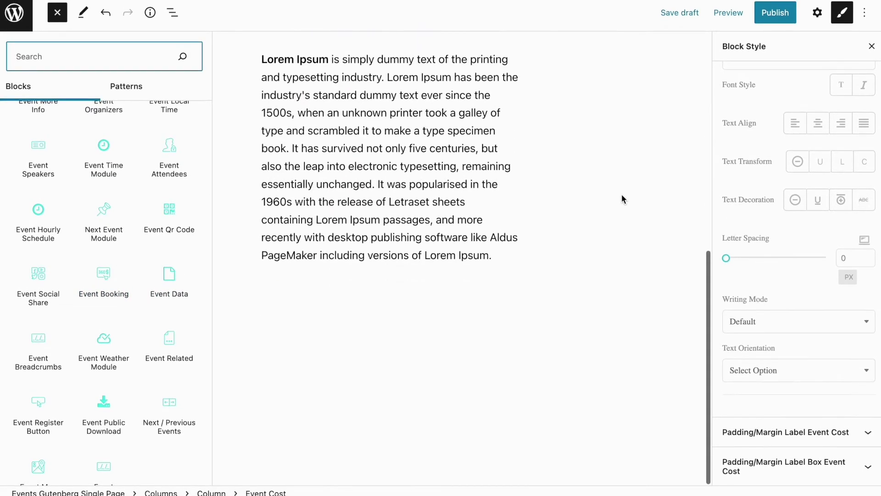
scroll(621, 199, "up", 9)
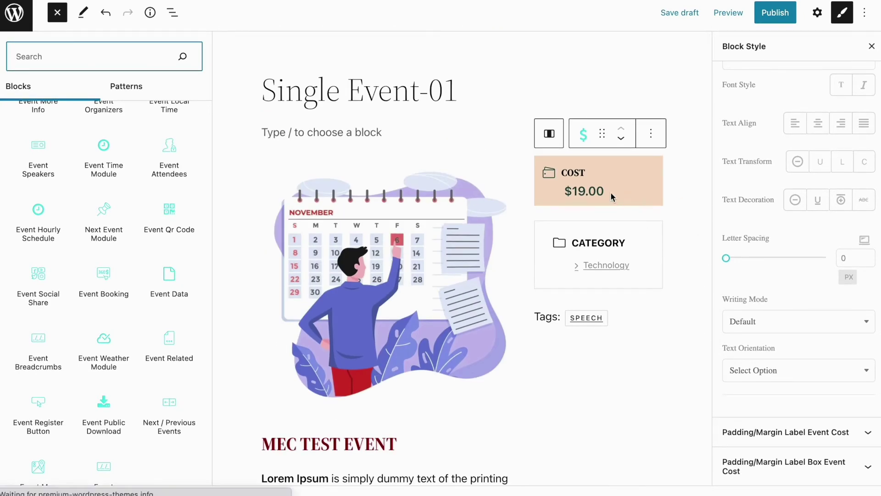
left_click(775, 16)
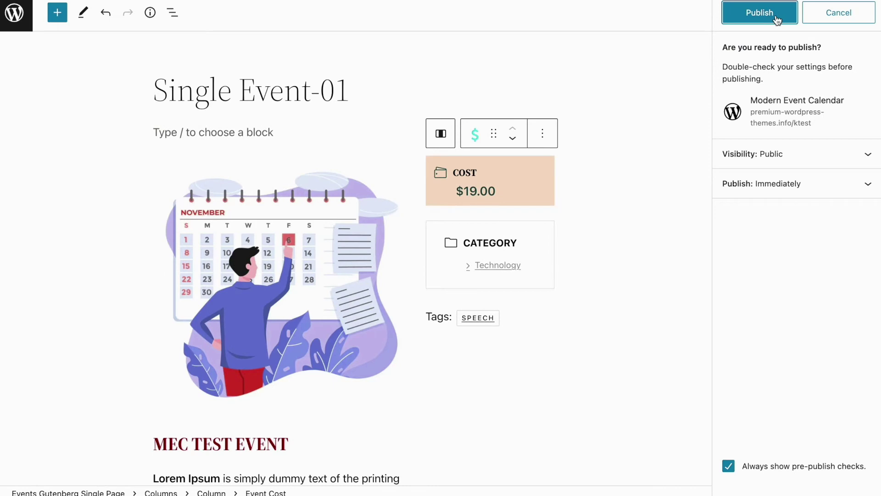
left_click(776, 19)
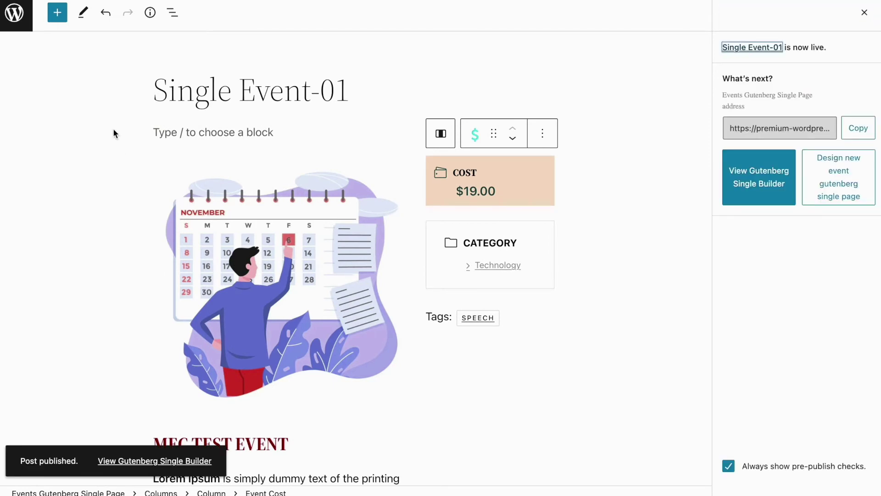
Step: Leave the editor and open the M.E. Calendar settings page
left_click(13, 27)
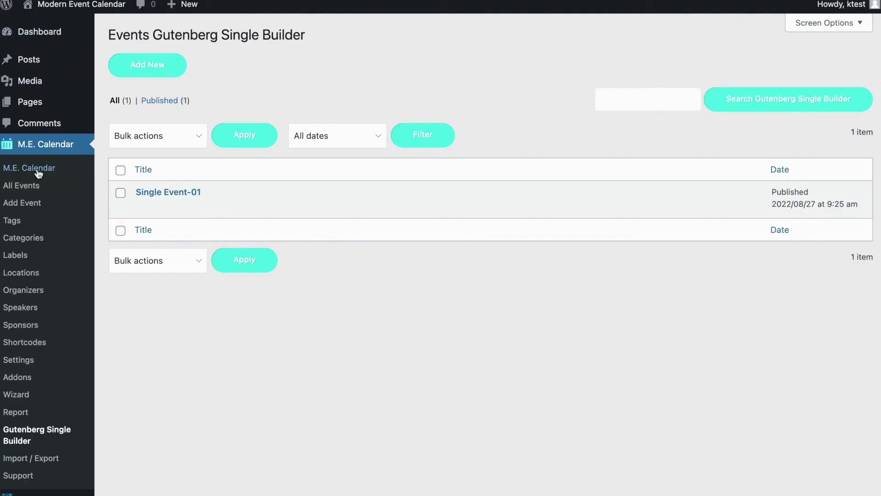
left_click(35, 358)
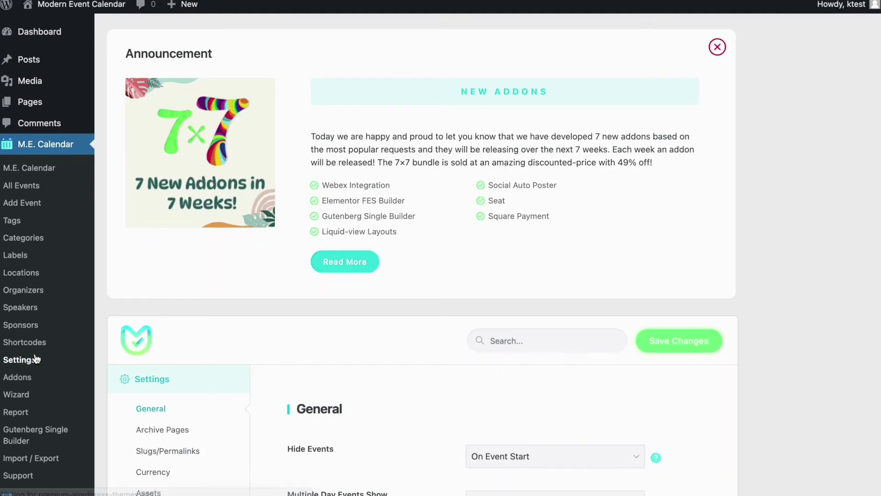
scroll(36, 359, "down", 10)
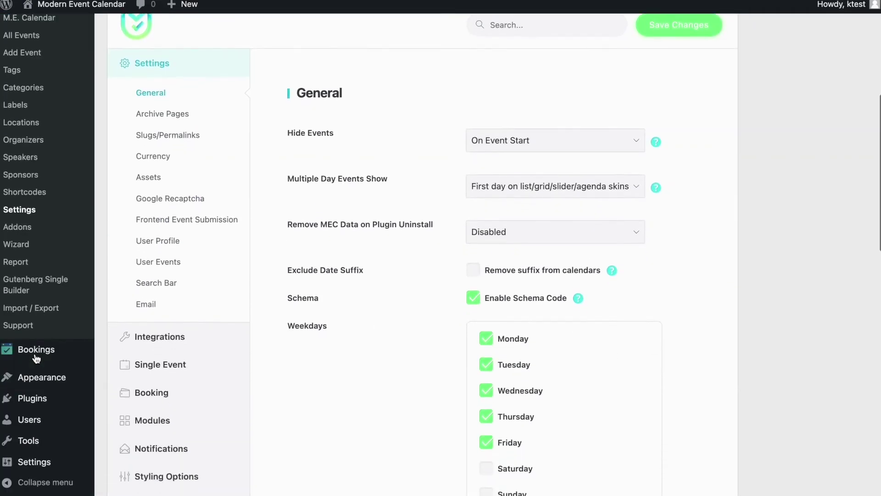
mouse_move(231, 157)
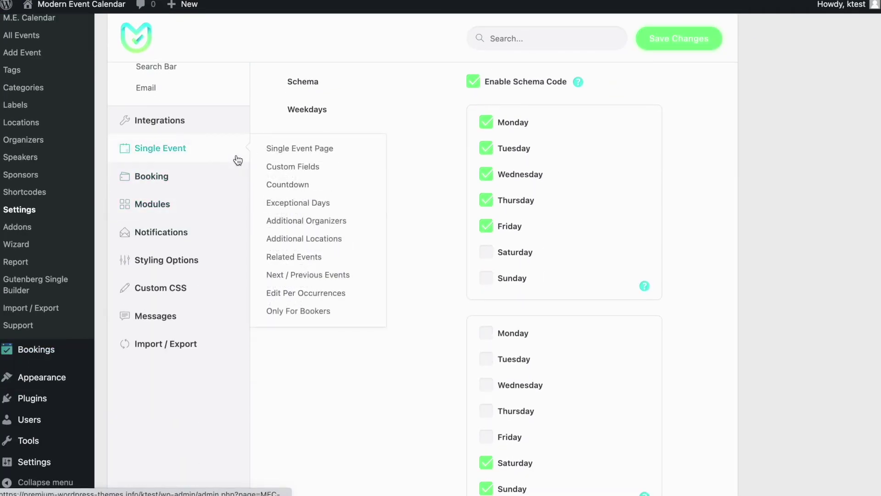
Step: Switch Single Event Style to Gutenberg Single Builder, using Single Event-01 and MEC Test Event
left_click(238, 159)
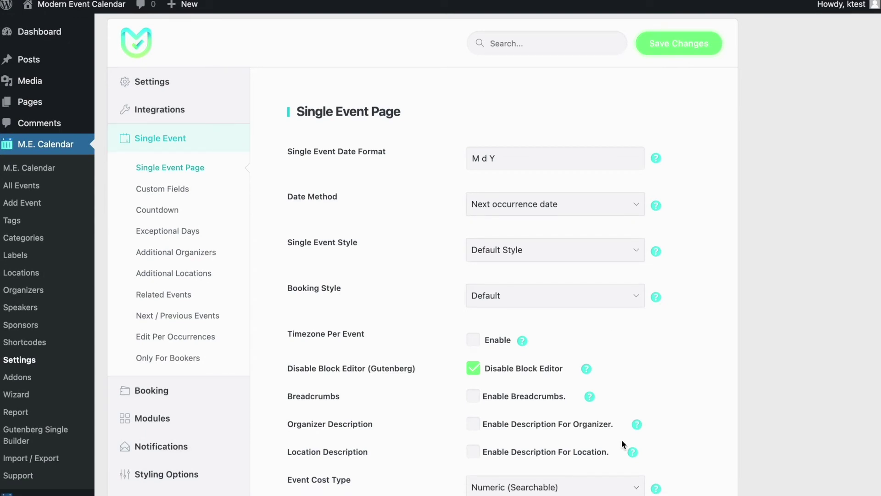
left_click(479, 251)
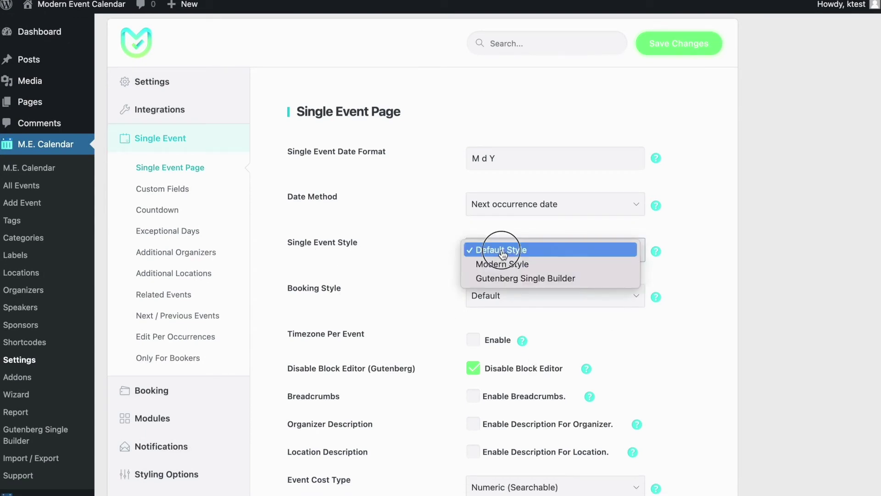
left_click(520, 283)
scroll(523, 257, "down", 3)
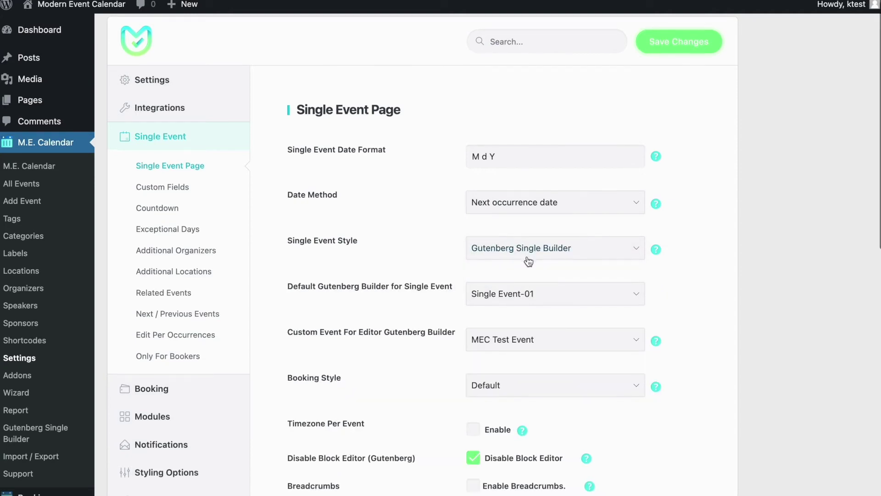
left_click(502, 224)
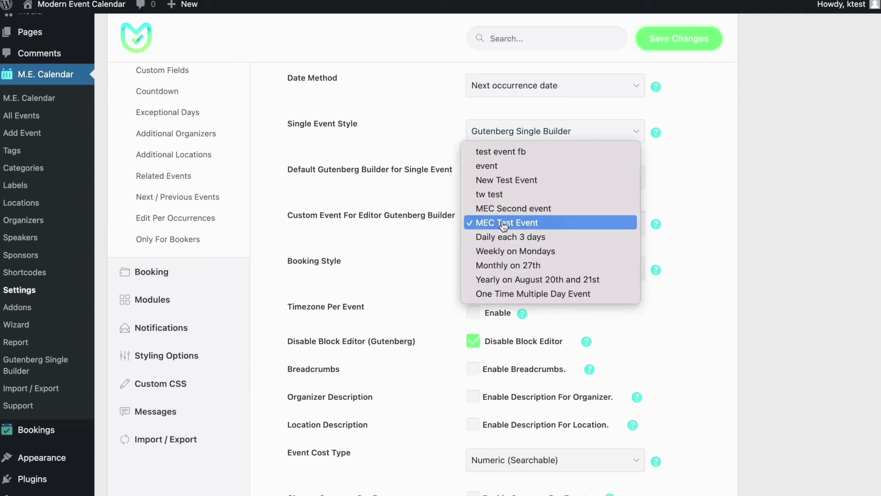
left_click(502, 223)
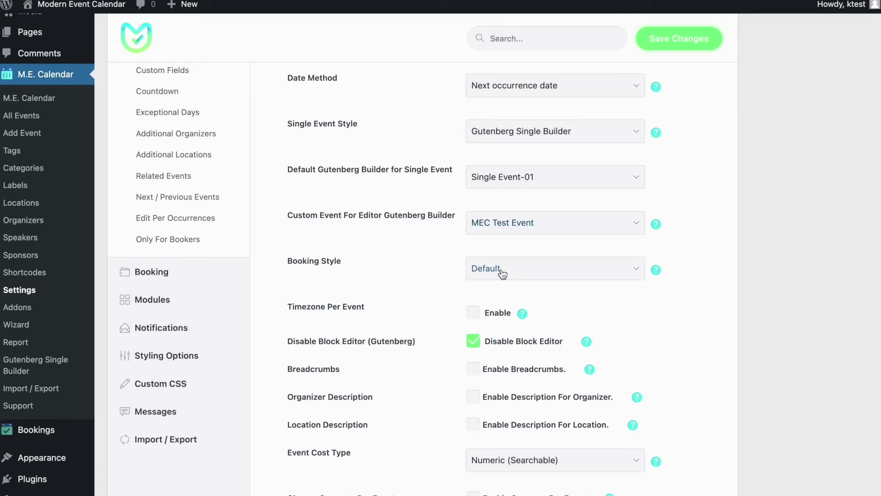
scroll(501, 269, "up", 1)
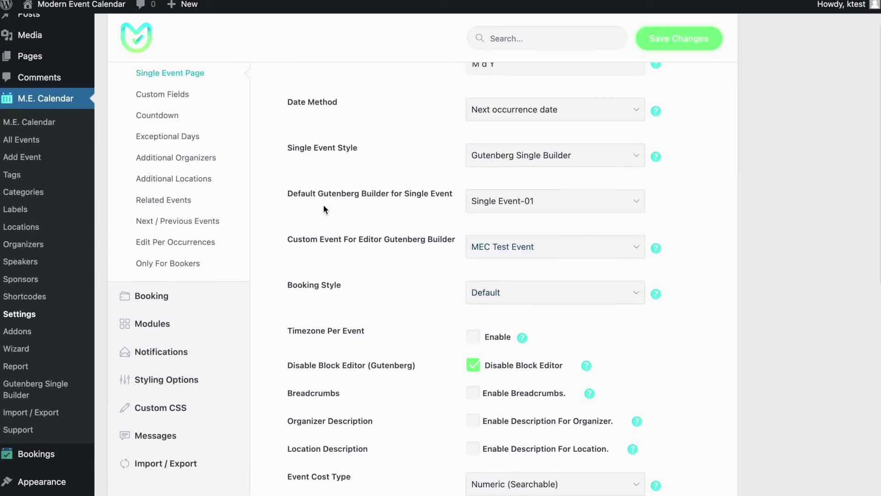
left_click(529, 210)
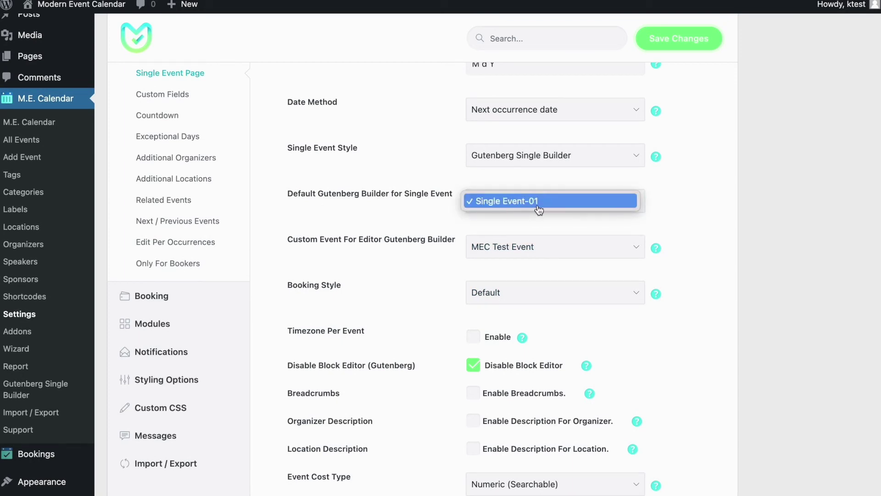
left_click(353, 190)
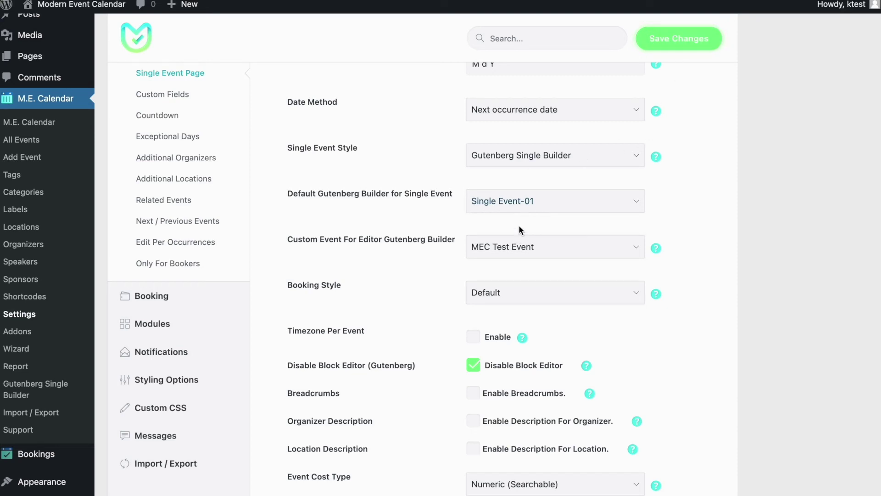
Step: Save the single event settings and scroll through the event page showing the new template
left_click(698, 44)
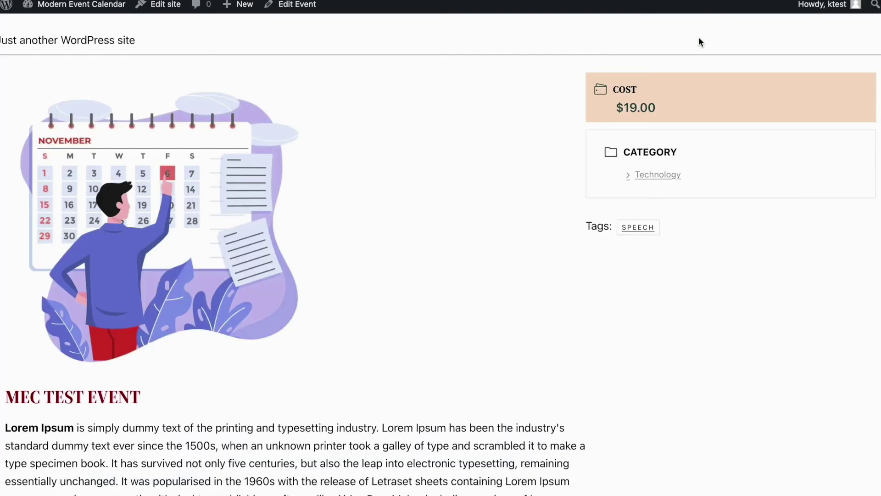
scroll(700, 42, "down", 2)
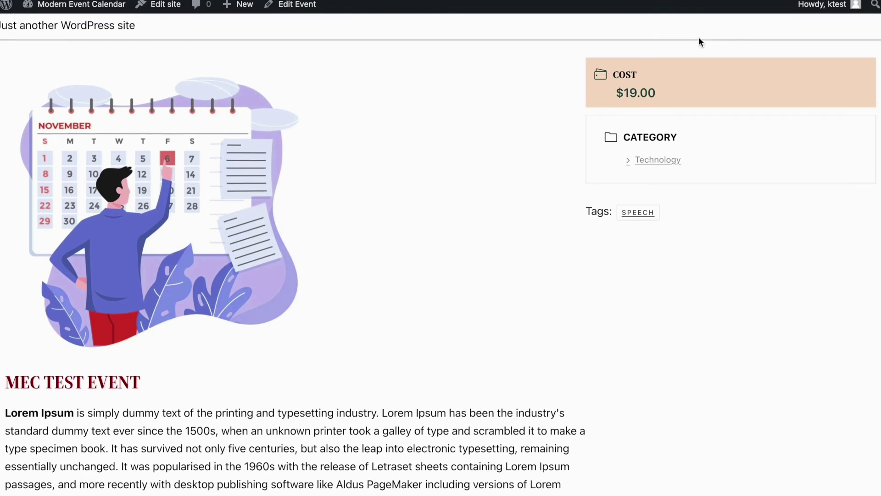
scroll(699, 41, "down", 4)
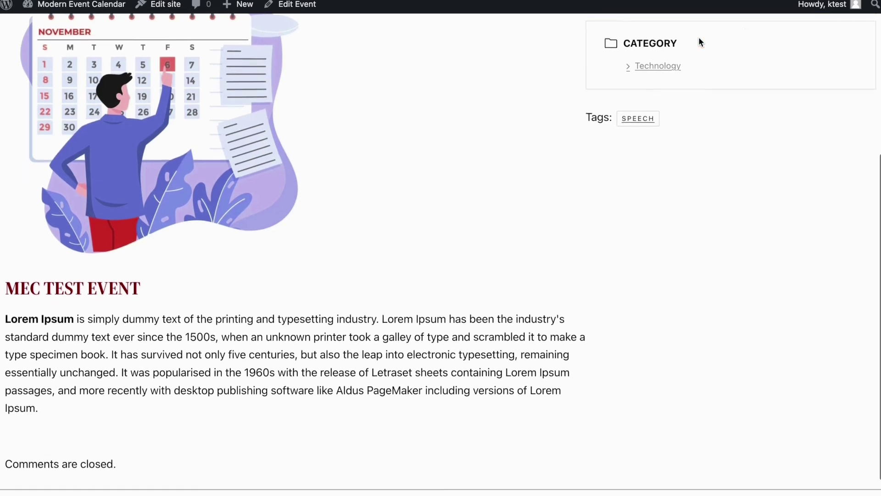
scroll(698, 41, "up", 2)
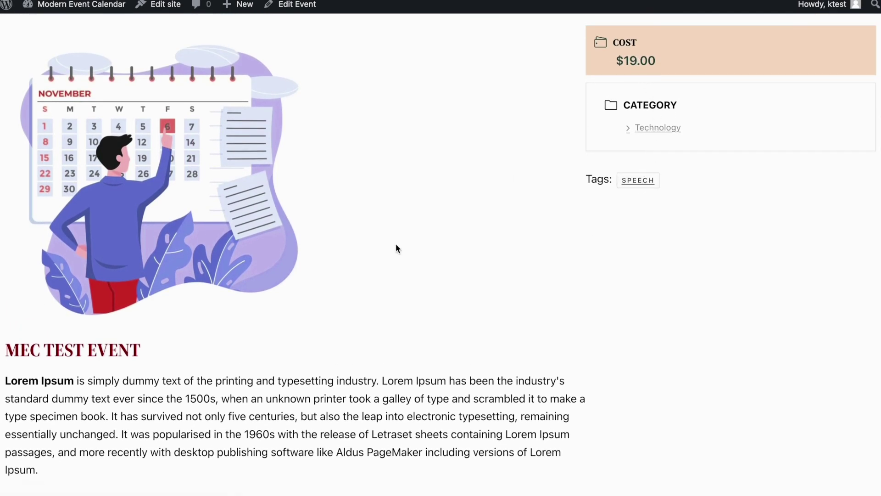
scroll(269, 284, "down", 4)
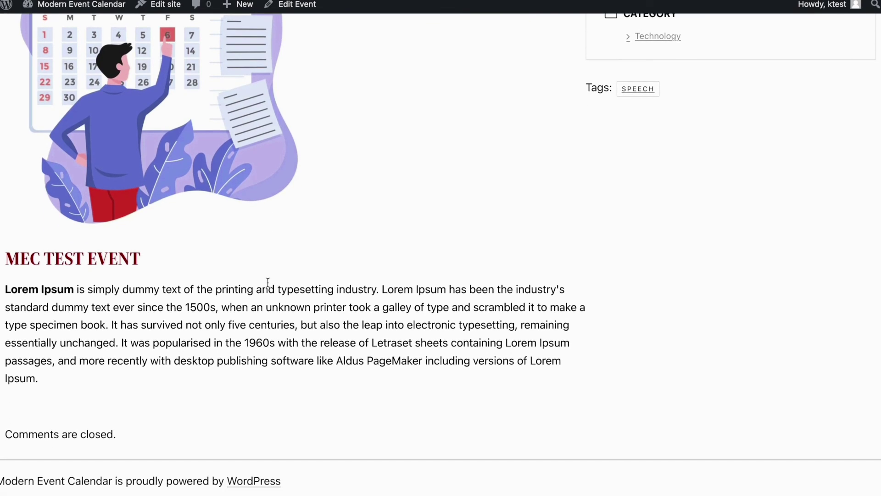
scroll(268, 287, "up", 2)
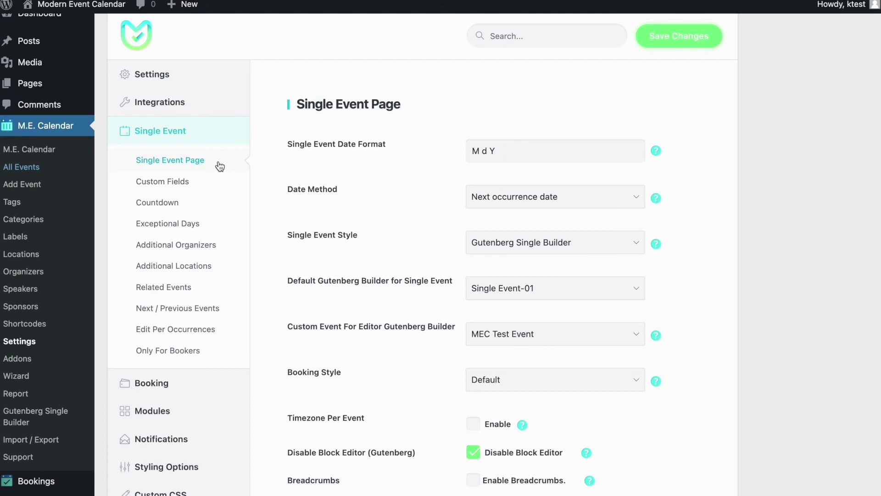
Step: Scroll down the Single Event Page settings to review the Single Event-01 builder options
scroll(476, 194, "down", 4)
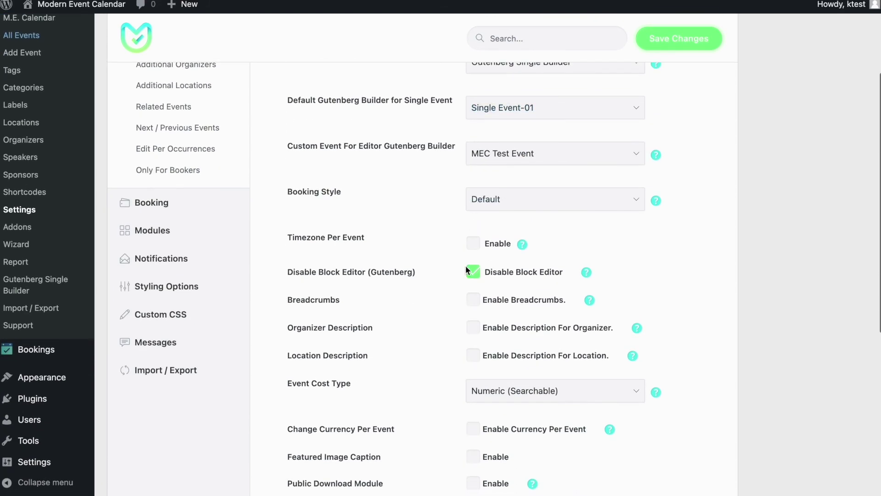